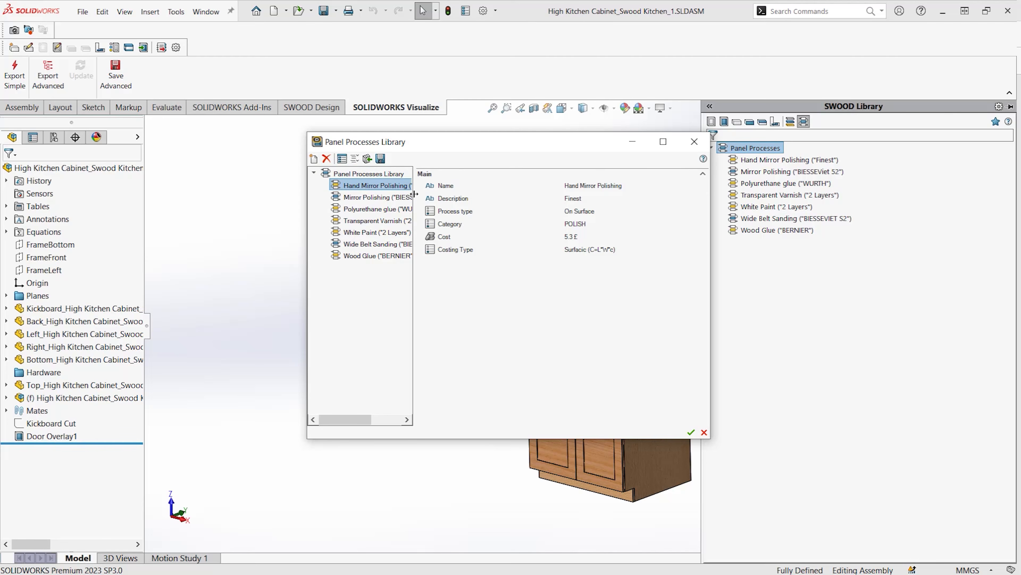
Review the process categories in the Panel Processes Library and close the library.
left_click_drag(414, 194, 443, 197)
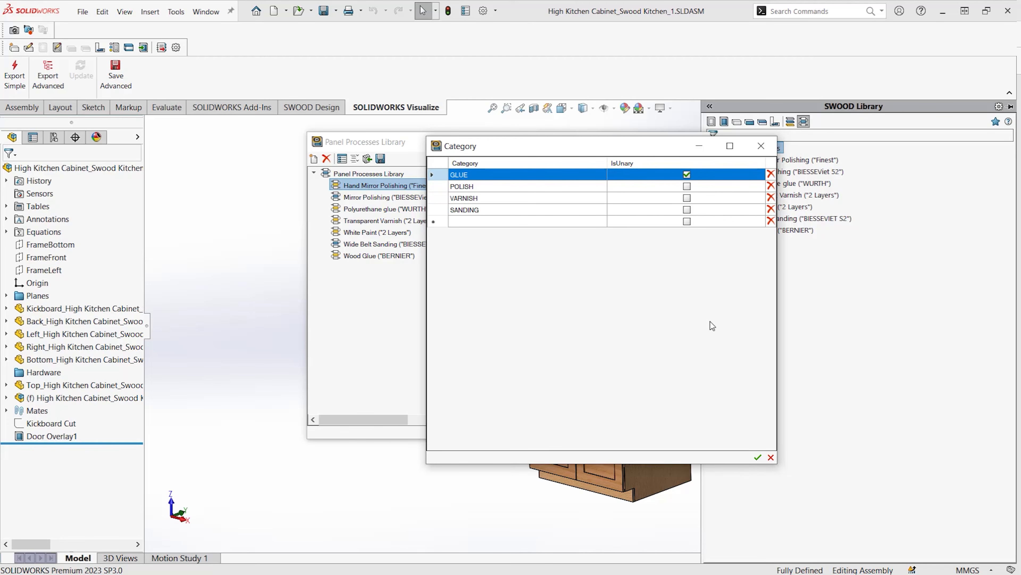
left_click(757, 457)
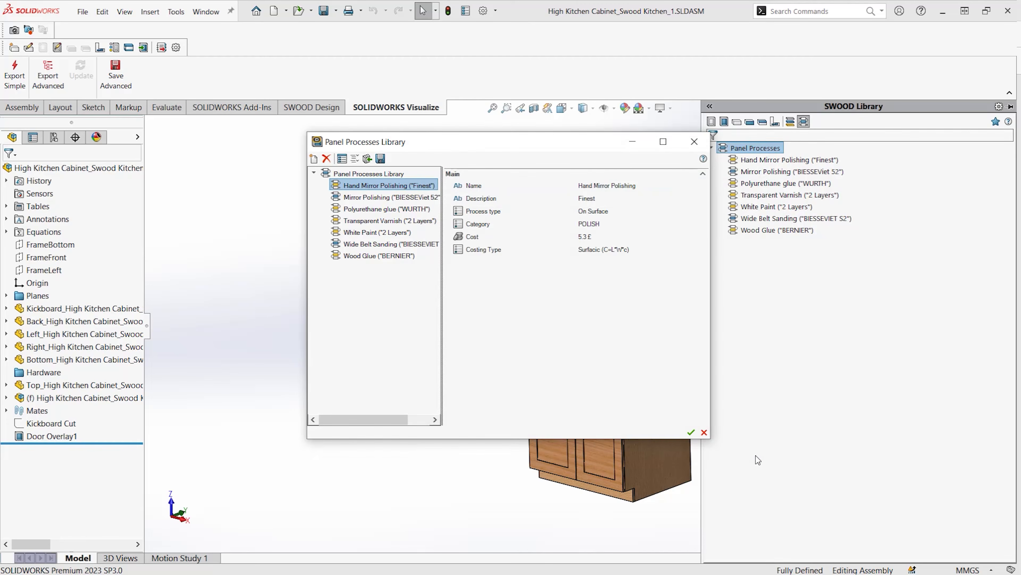
left_click(690, 434)
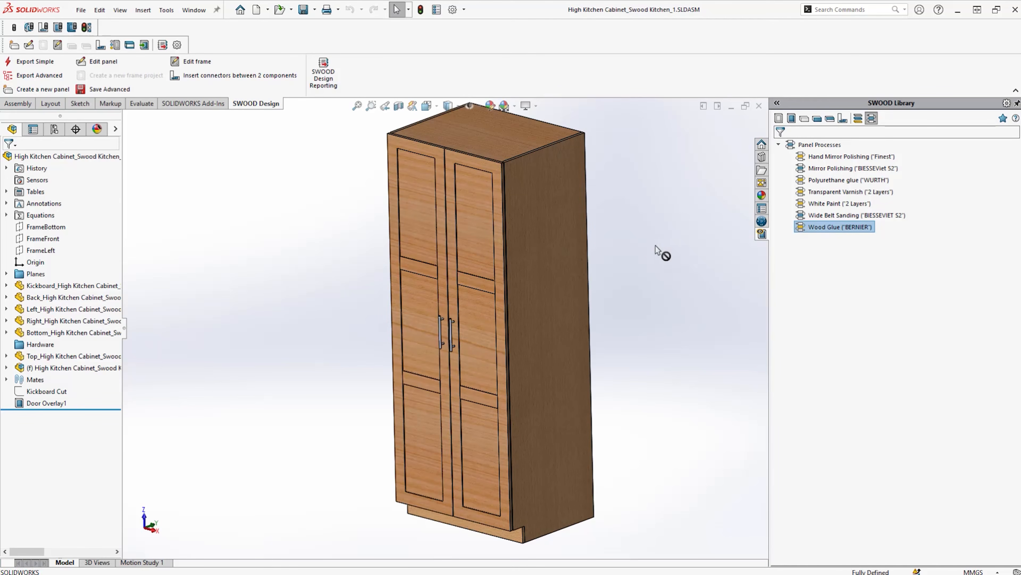
Apply Wood Glue to both faces of the cabinet's right side panel and Wide Belt Sanding to the top panel.
left_click_drag(575, 253, 556, 257)
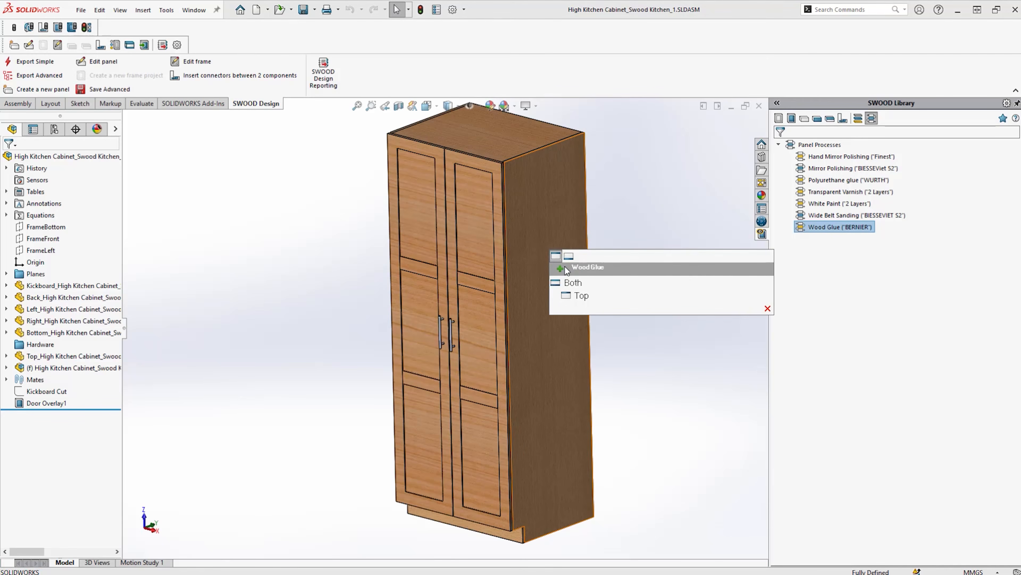
left_click(626, 284)
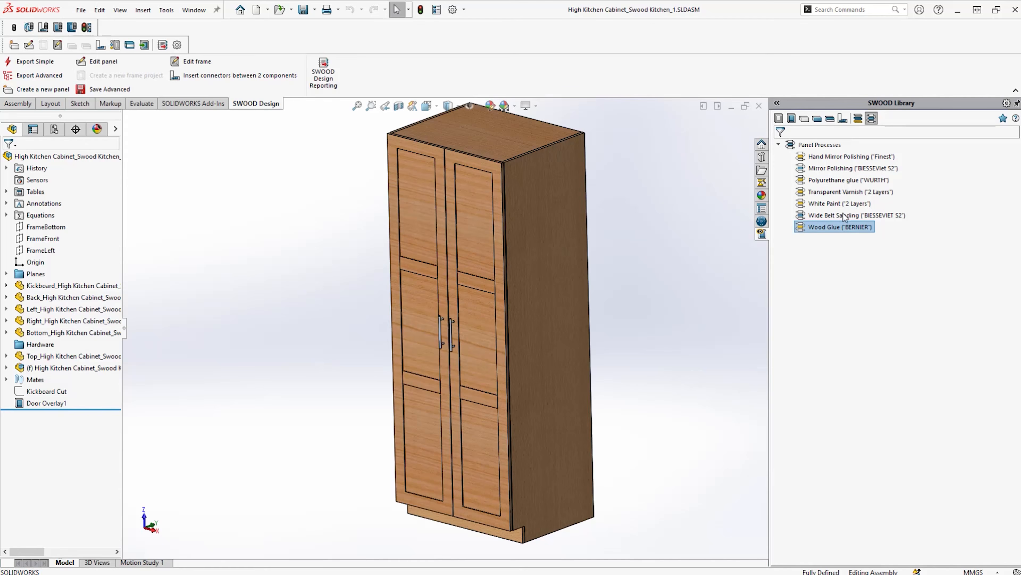
left_click_drag(844, 216, 514, 141)
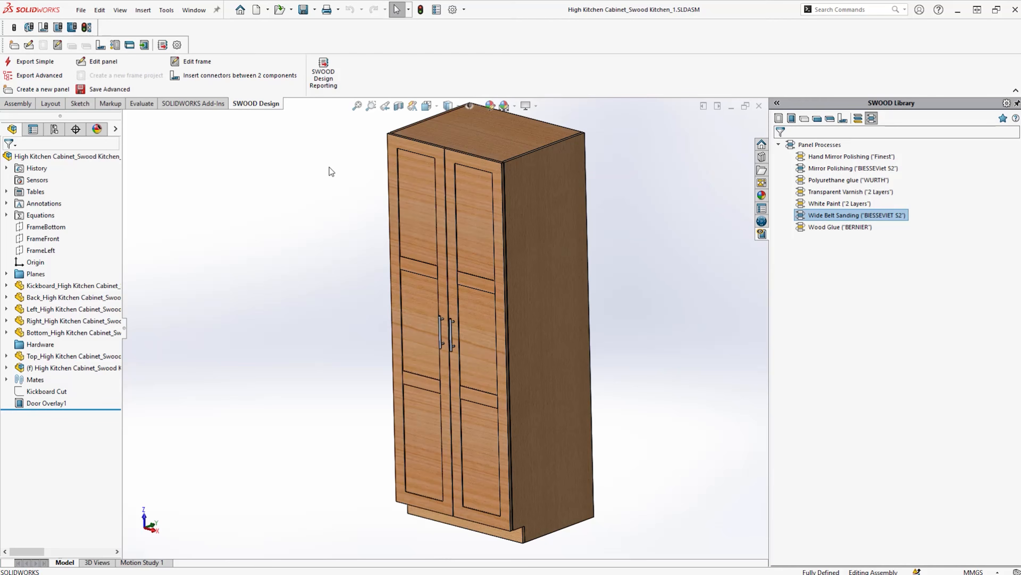
Check in the project materials which panels use Wood Glue and Wide Belt Sanding.
left_click(115, 45)
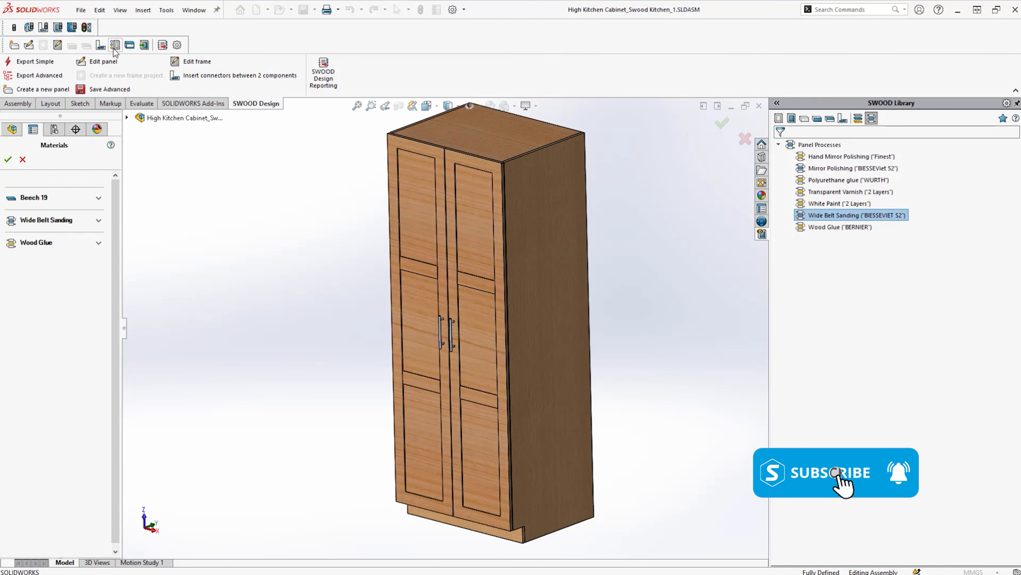
left_click(98, 243)
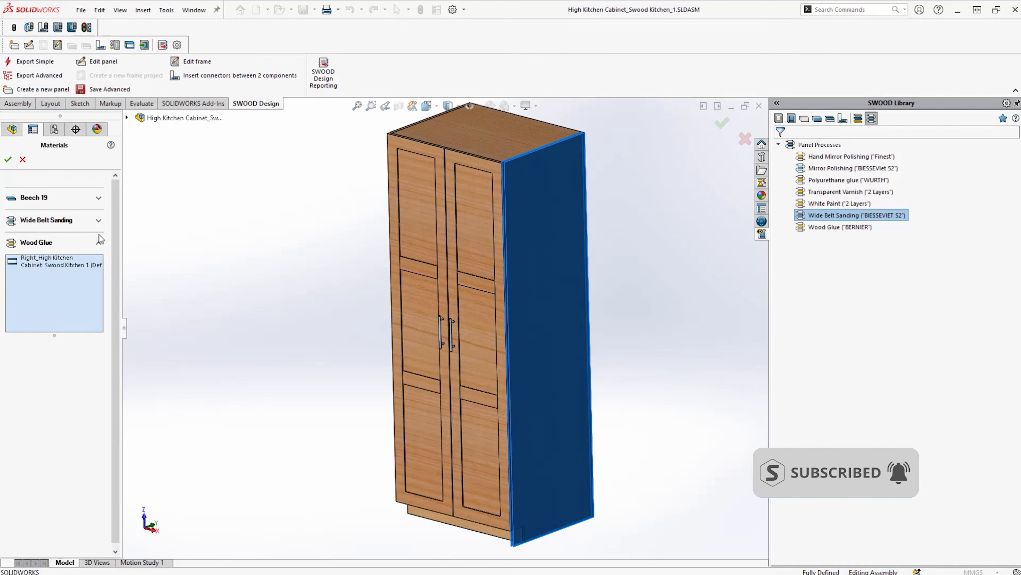
left_click(99, 221)
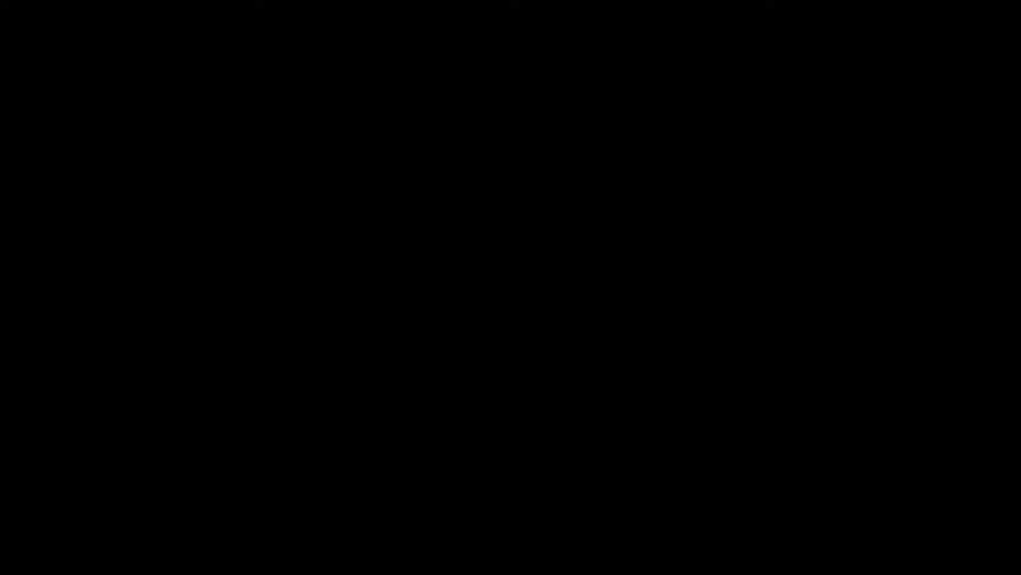
left_click(100, 221)
left_click(8, 159)
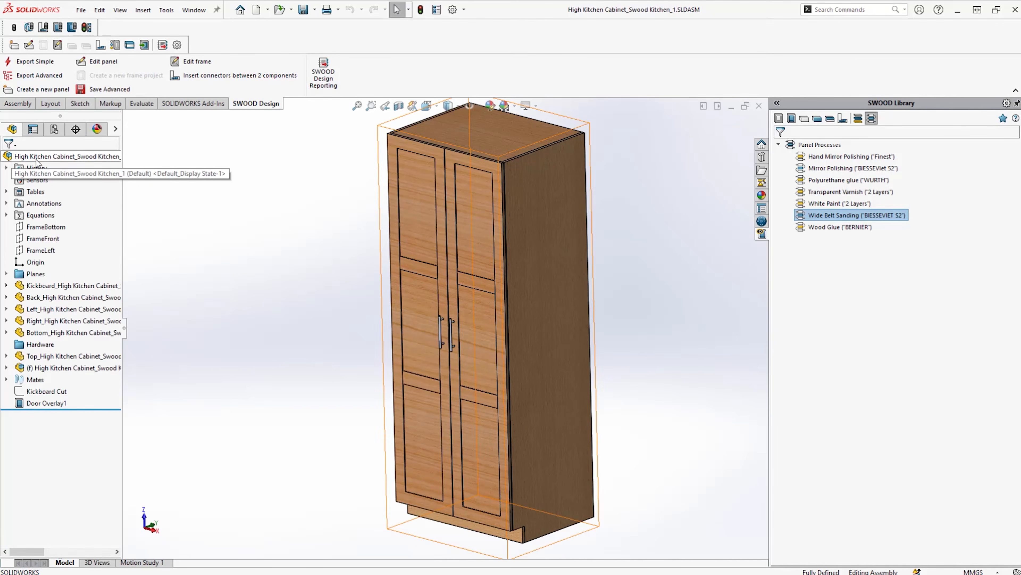
Add the Transparent Varnish process to the bottom face of the cabinet's top panel.
left_click(495, 135)
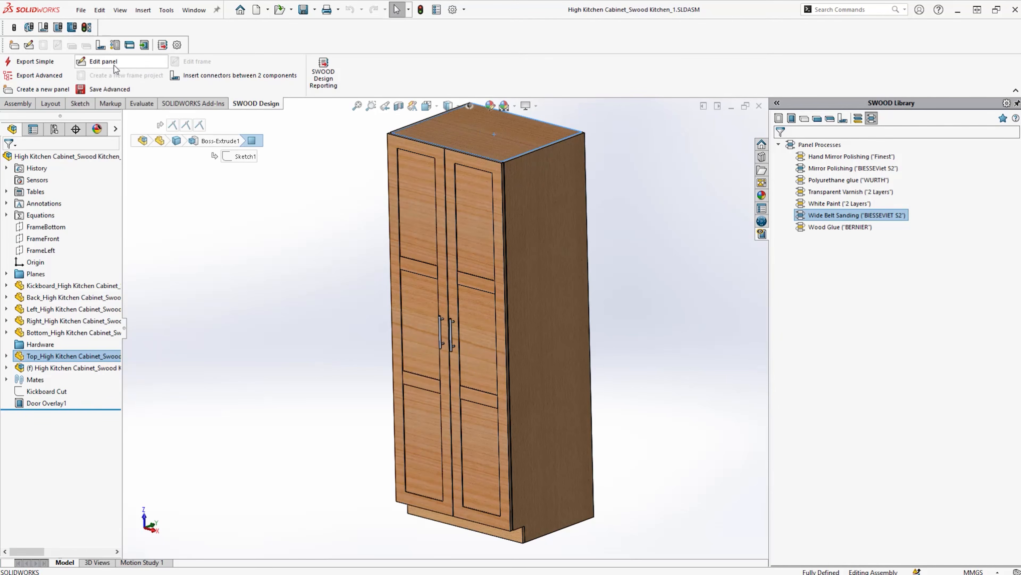
left_click(103, 62)
left_click_drag(124, 319, 224, 329)
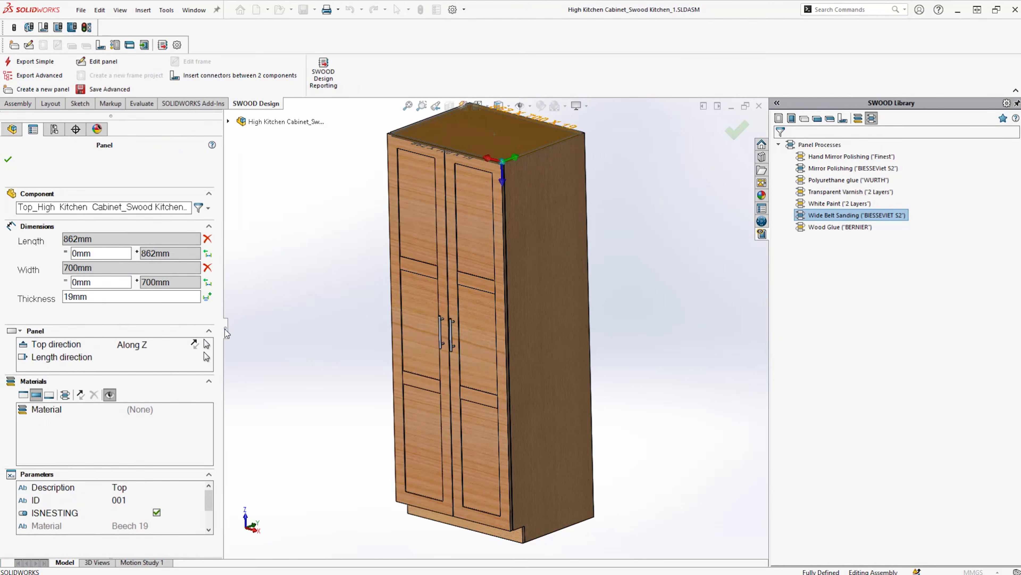
left_click(69, 397)
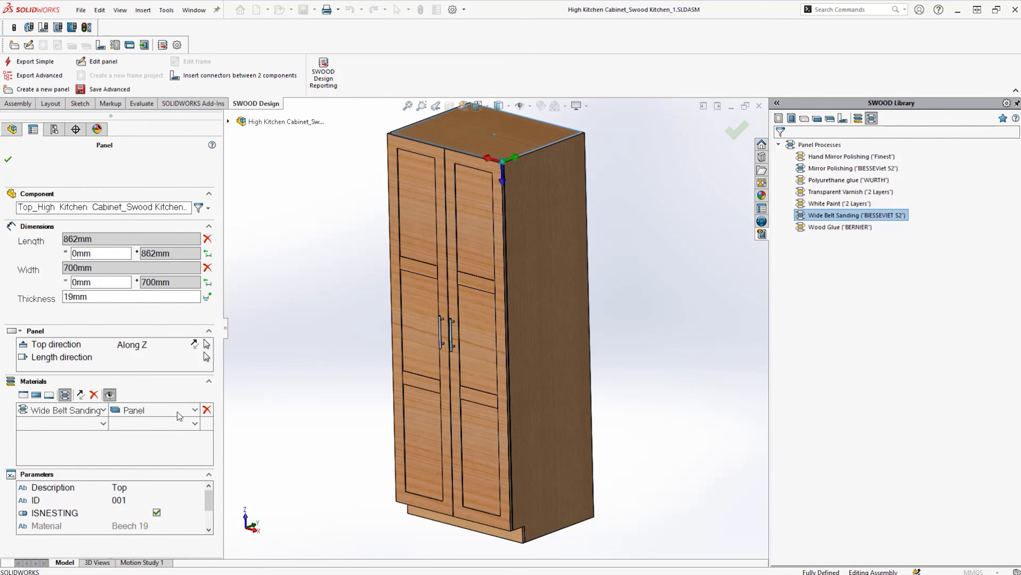
left_click(60, 423)
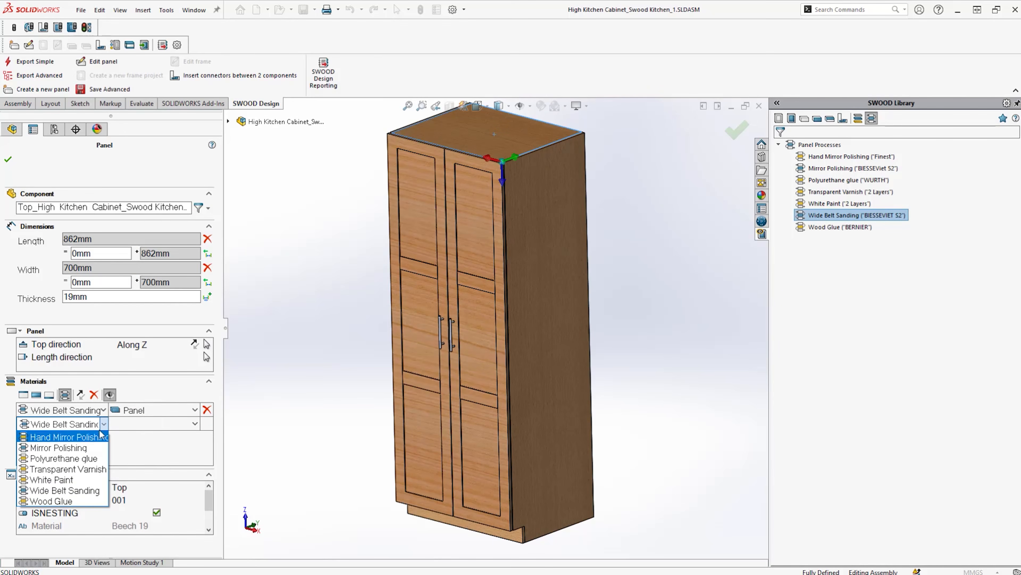
left_click(46, 469)
left_click(169, 424)
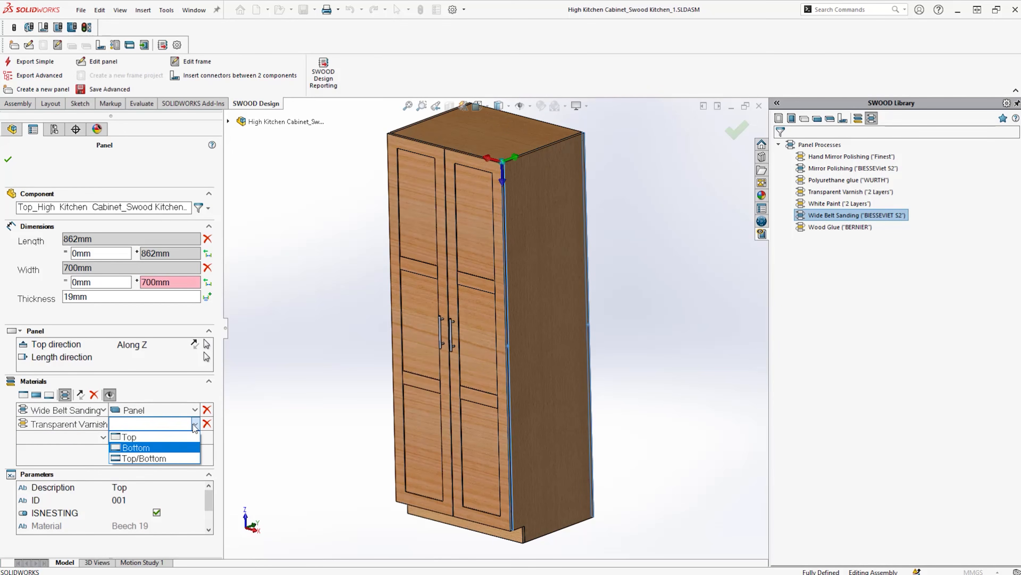
left_click(163, 449)
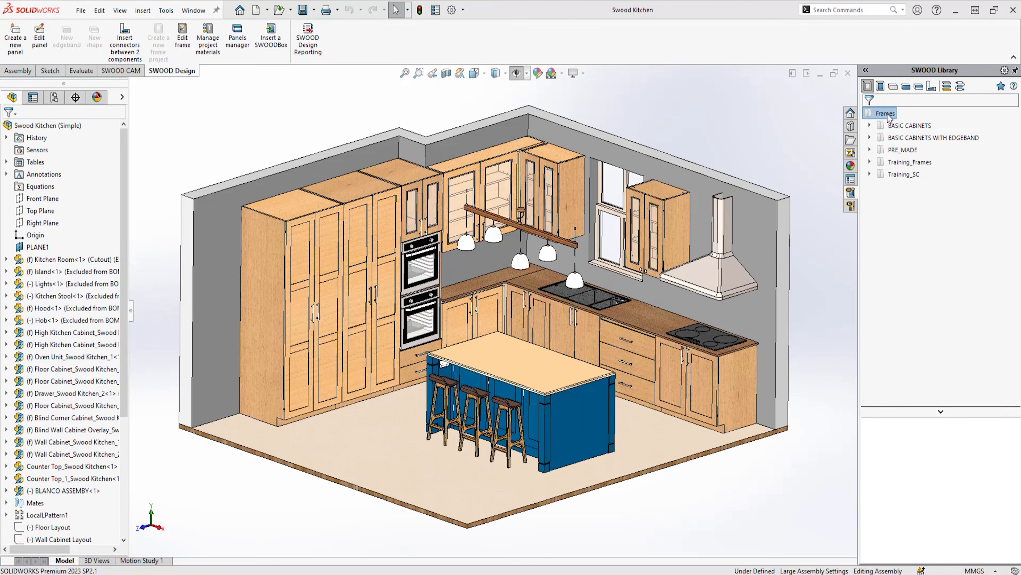
Create a new library frame from the SWOODDesign\SWOODFrame template and open it for editing.
right_click(889, 116)
mouse_move(925, 174)
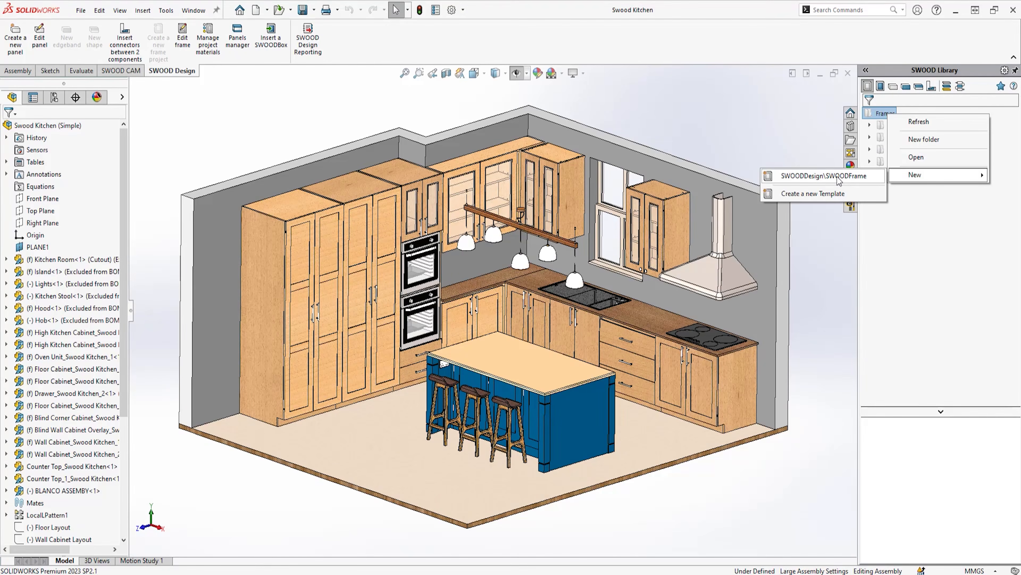
left_click(829, 176)
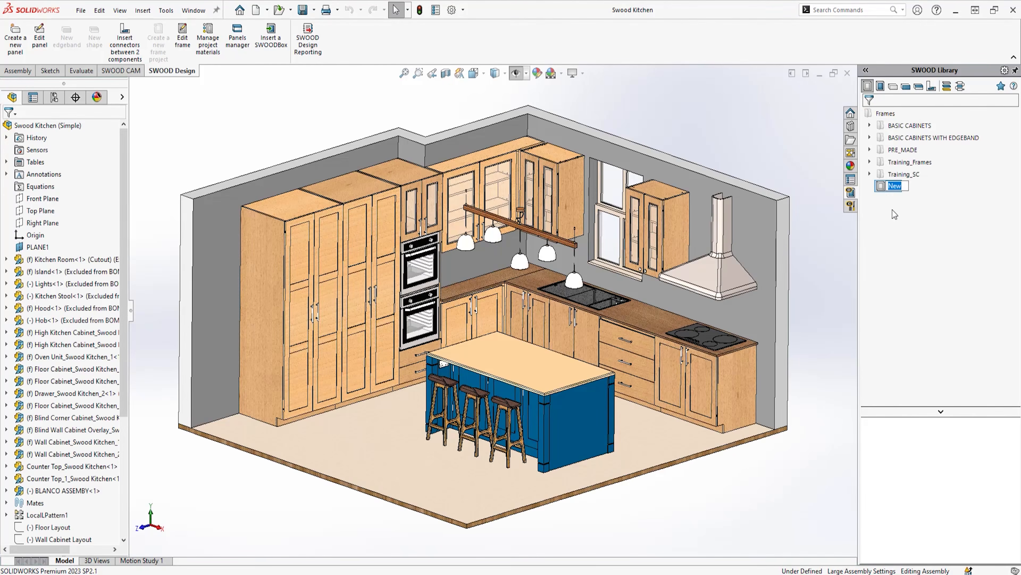
right_click(890, 187)
left_click(904, 195)
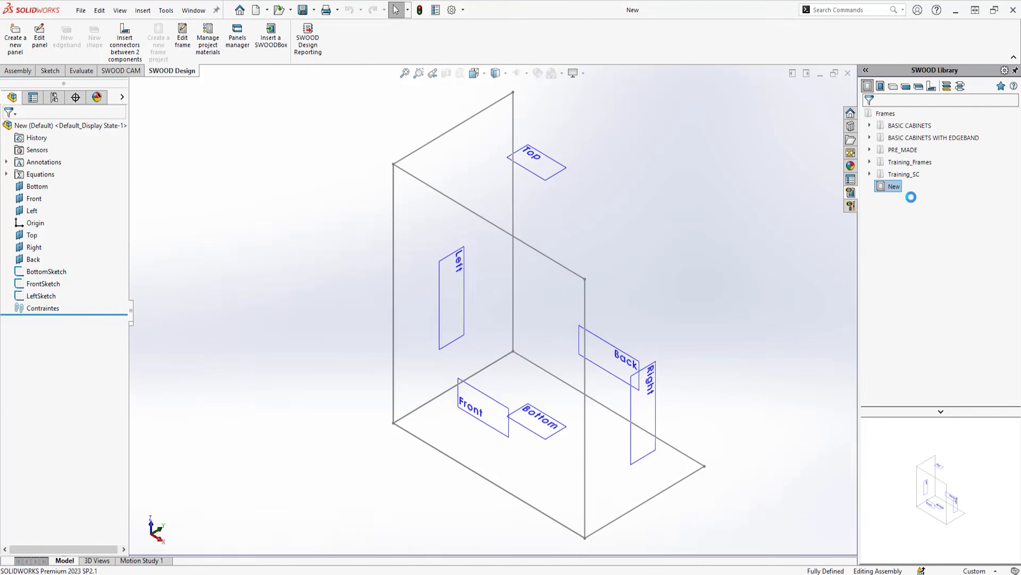
Create offset planes from the frame's Top and Back planes, using an offset of 20.
left_click(555, 176)
left_click_drag(559, 171, 561, 184, "ctrl")
key("Return")
key("Return")
left_click_drag(598, 333, 587, 342, "ctrl")
type("20")
key("Return")
key("Return")
Create planes offset by 20 from the frame's Right and Left planes, plus offset planes from Front and Bottom.
left_click(644, 362)
left_click_drag(644, 362, 636, 368, "ctrl")
type("20")
key("Return")
key("Return")
left_click_drag(464, 300, 475, 305, "ctrl")
type("20")
key("Return")
key("Return")
left_click_drag(493, 393, 535, 391, "ctrl")
Save the frame as an ASMDOT assembly template named SWOODFrame_Offset in the SWOODDesign template folder.
left_click(80, 10)
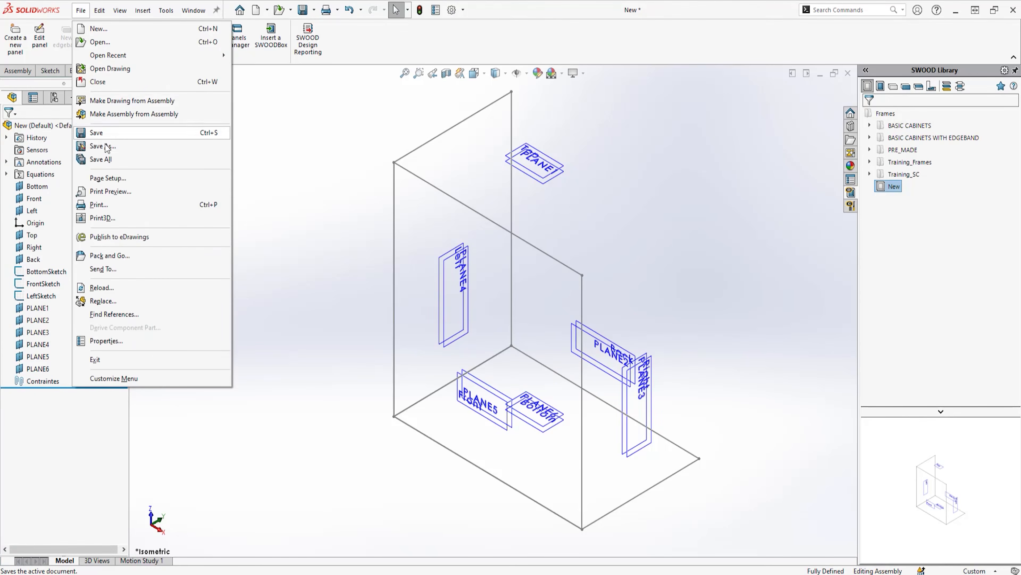
left_click(129, 145)
left_click(133, 290)
left_click(124, 377)
left_click(134, 28)
scroll(158, 225, "down", 5)
double_click(158, 235)
double_click(161, 185)
double_click(163, 208)
double_click(158, 92)
type("SWOODFrame_Offset")
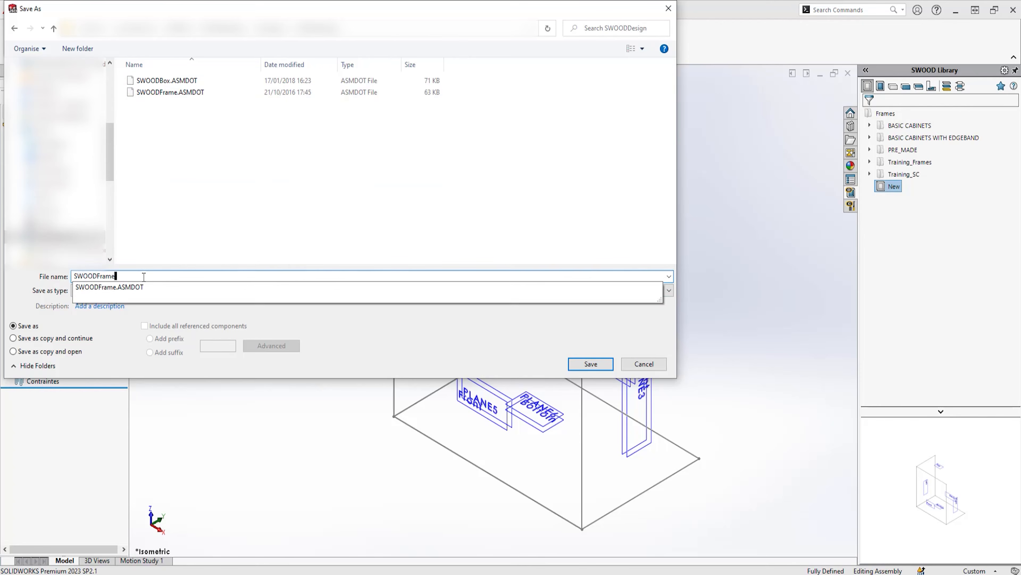
left_click(590, 363)
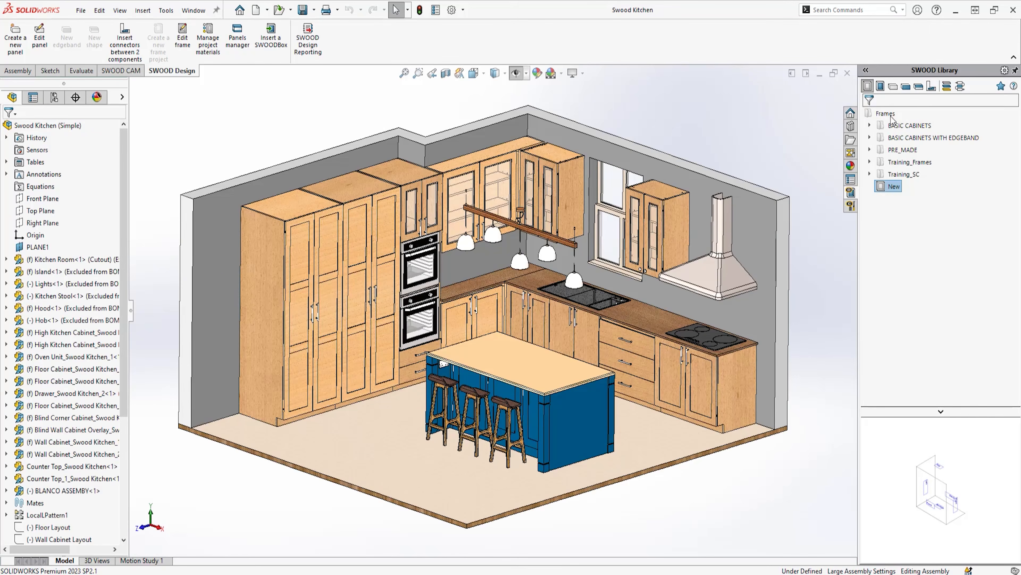
Create another library frame from the SWOODFrame_Offset template and open it for editing.
right_click(875, 114)
mouse_move(904, 175)
left_click(845, 189)
right_click(895, 200)
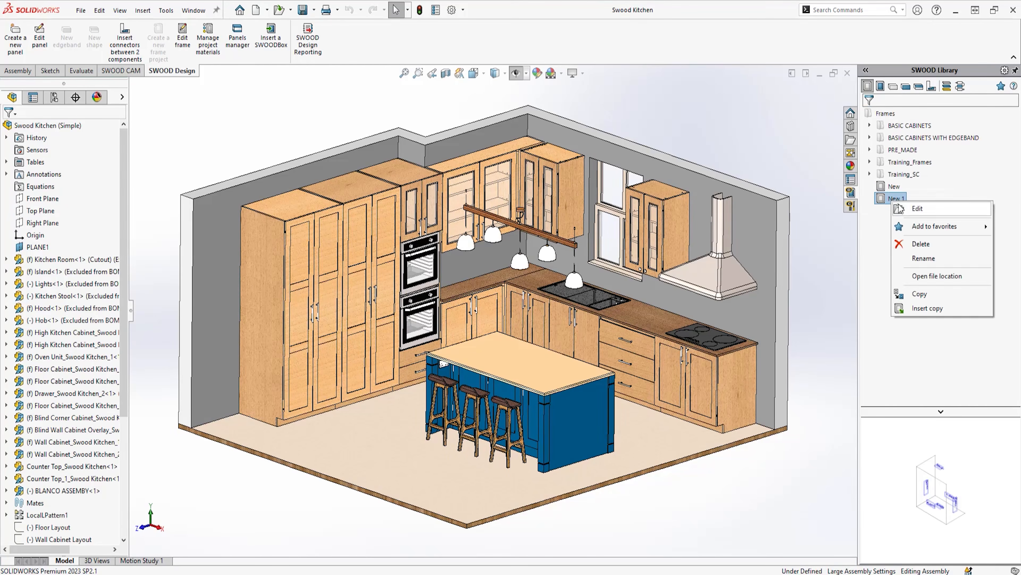
left_click(899, 208)
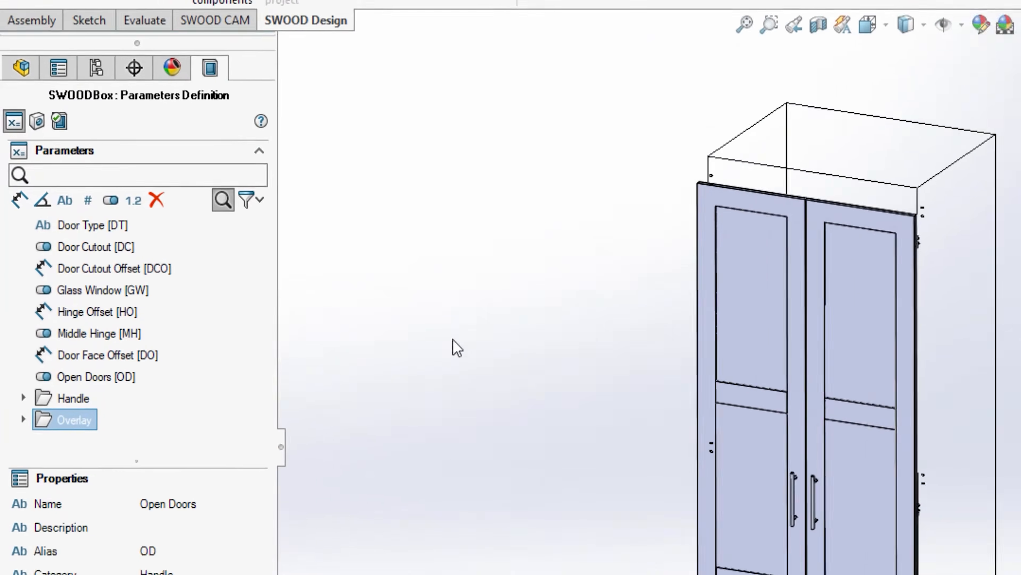
Search the door SWOODBox's parameters for "Offset" and clear the search.
left_click(195, 178)
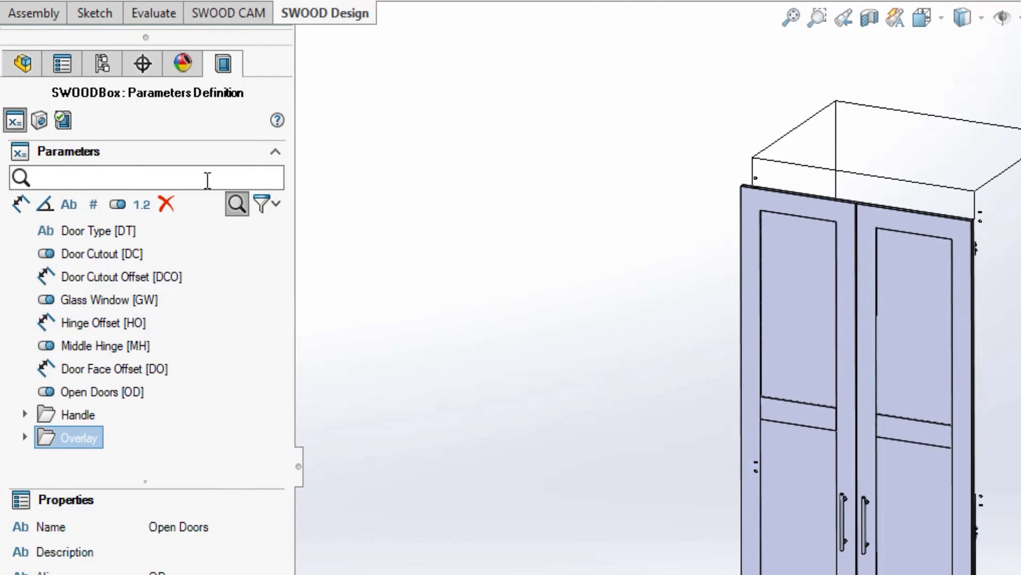
type("Offset")
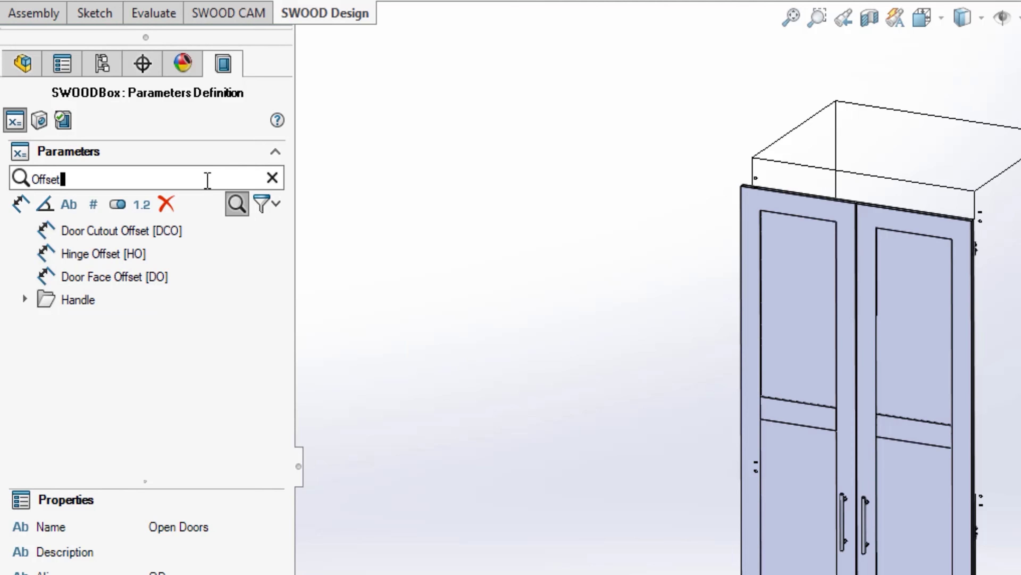
left_click(272, 178)
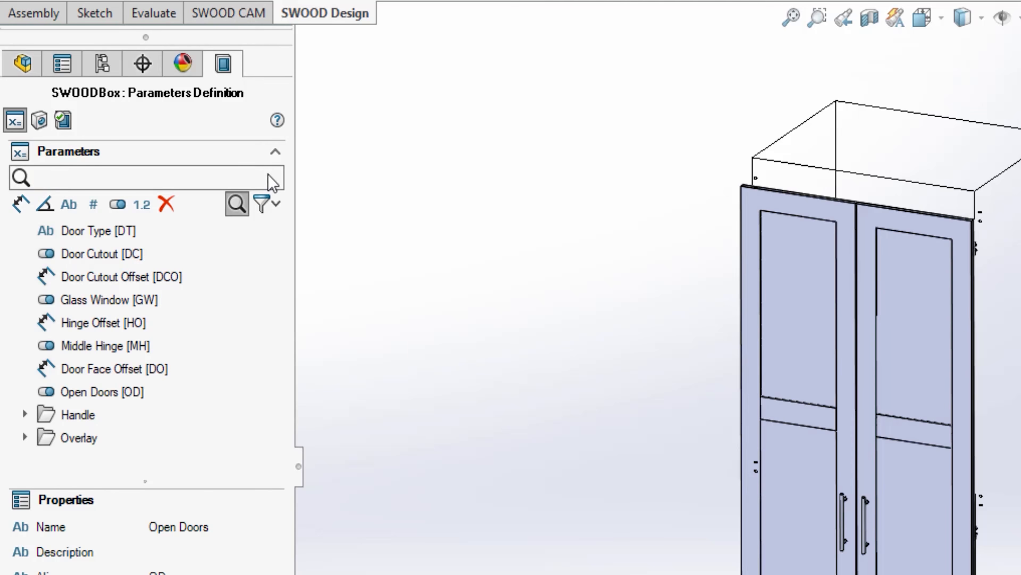
Toggle the length and angle type filters and the display of hidden parameters in the SWOODBox parameter list.
left_click(279, 205)
left_click(267, 235)
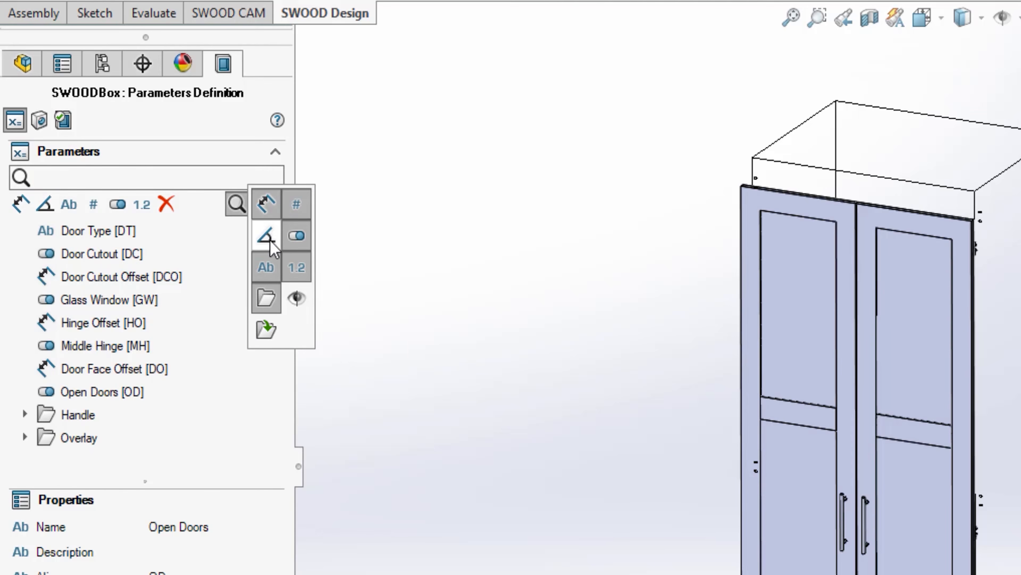
left_click(268, 212)
left_click(266, 203)
left_click(267, 236)
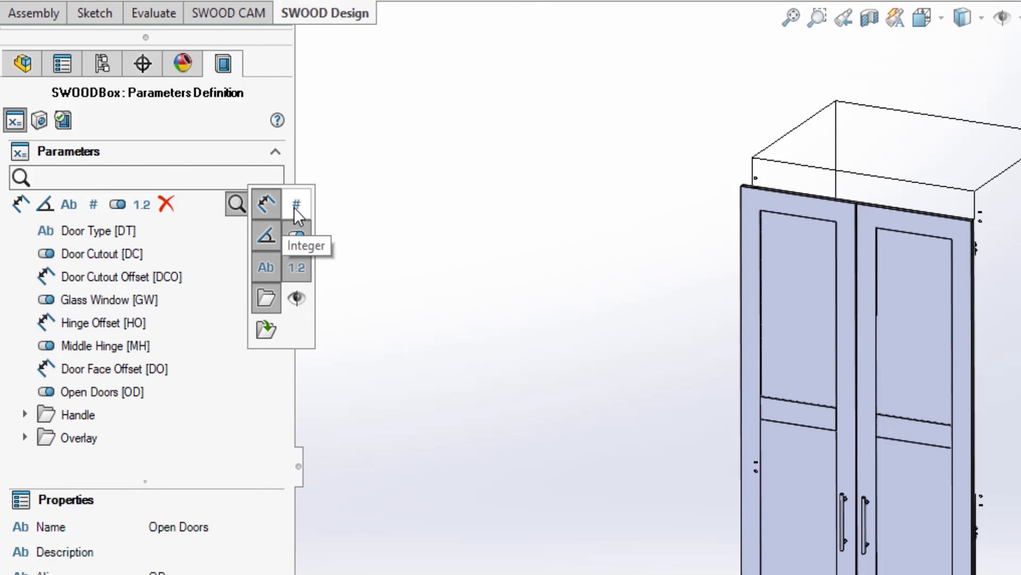
left_click(294, 297)
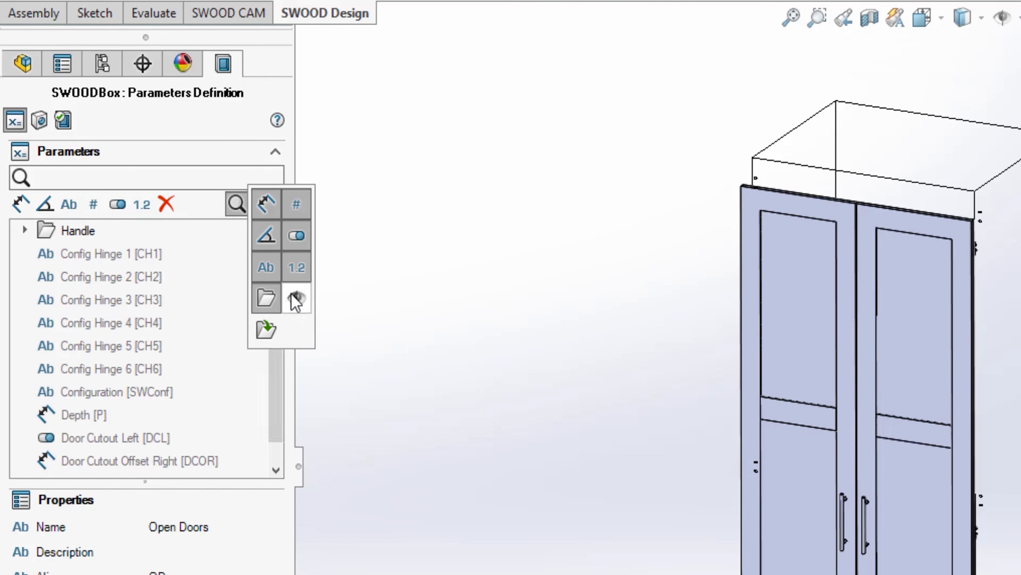
left_click(292, 295)
Move the Open Doors parameter into the Handle folder of the SWOODBox parameters.
left_click(25, 415)
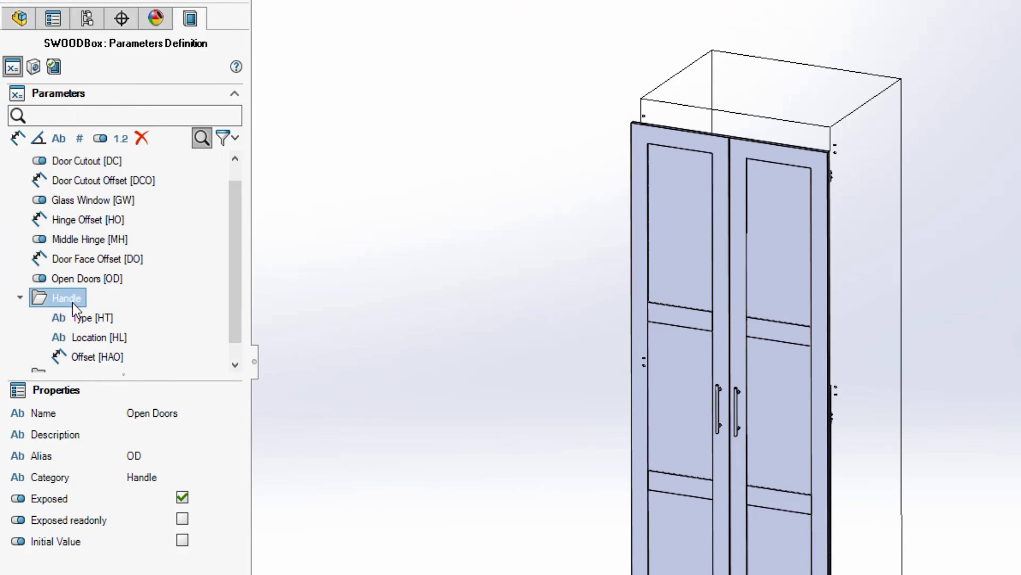
left_click(90, 318)
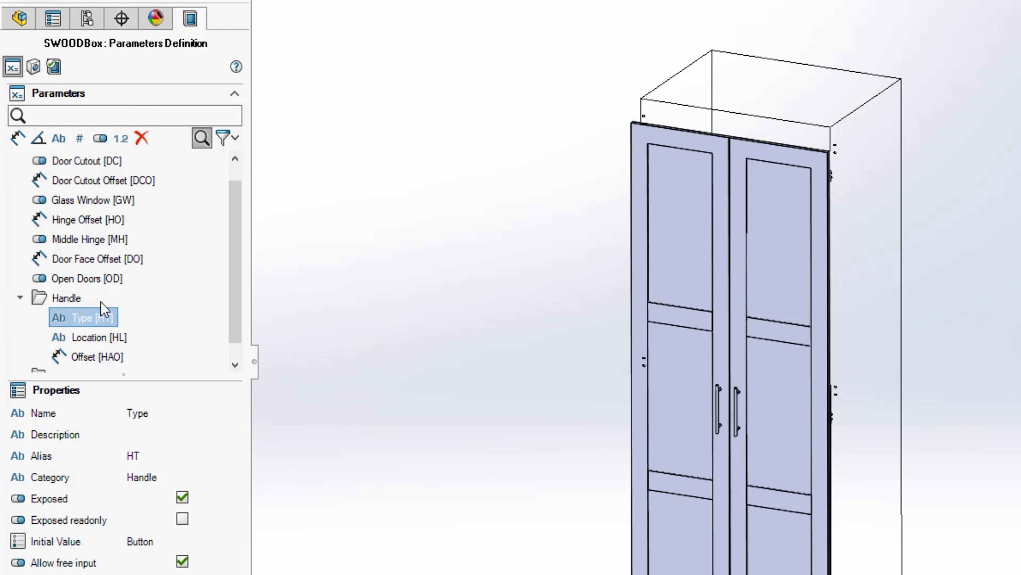
left_click(95, 283)
left_click_drag(66, 305, 68, 307)
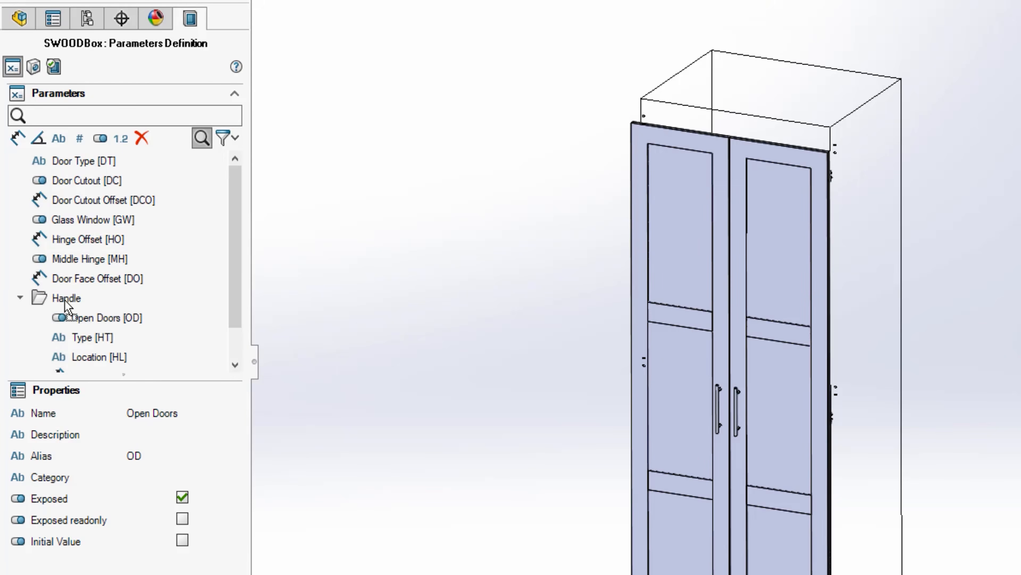
Set the Open Doors parameter's category to Handle.
left_click(95, 317)
left_click(136, 479)
type("Handle")
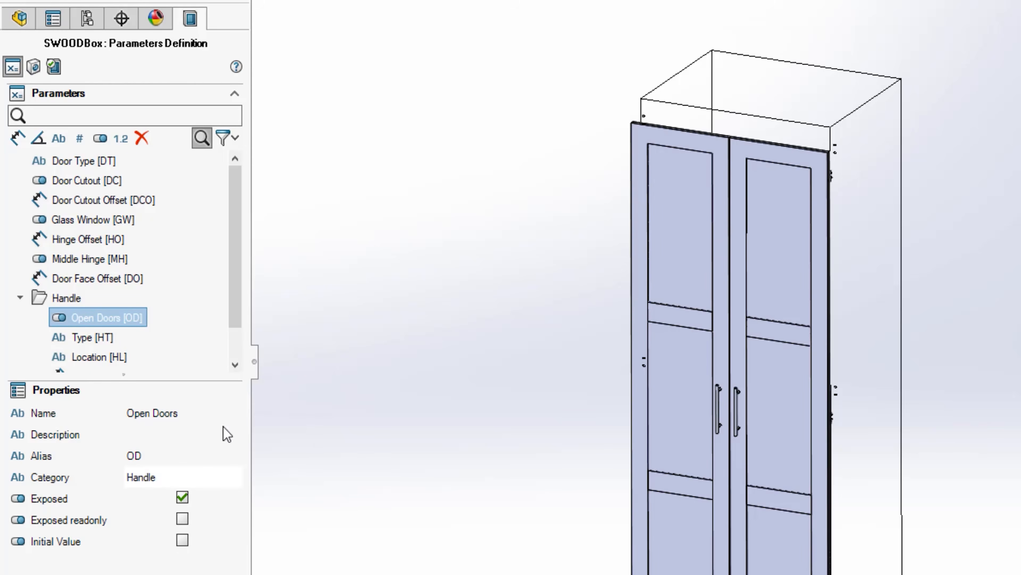
left_click(329, 443)
left_click(109, 322)
left_click(159, 479)
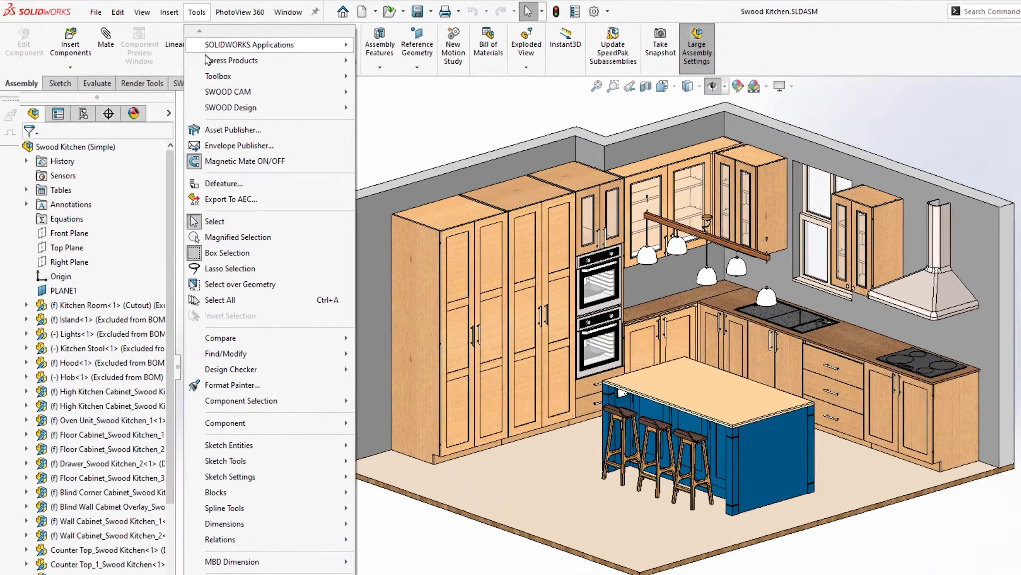
Open the SWOOD Connect Libraries installer.
mouse_move(226, 101)
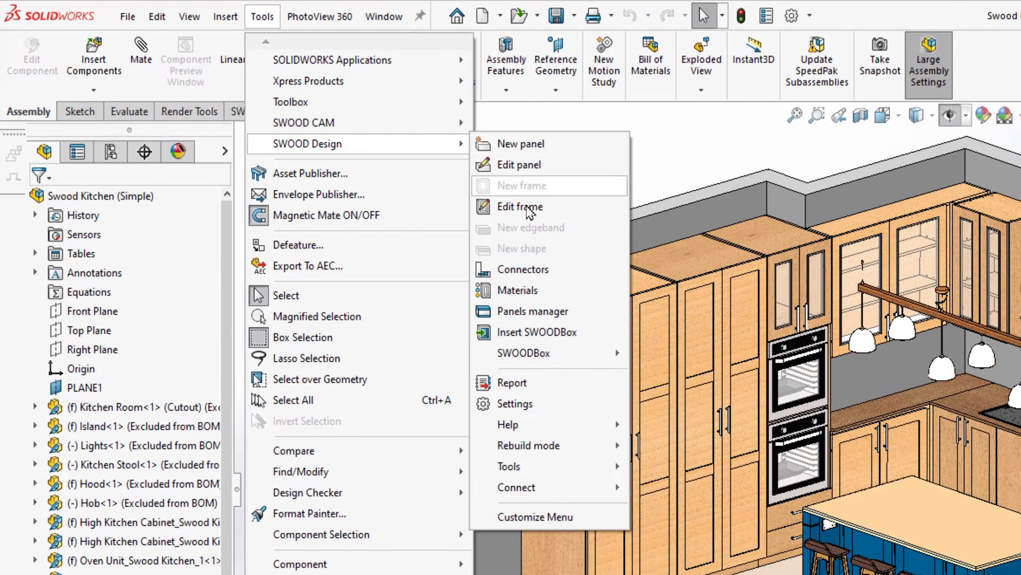
mouse_move(541, 488)
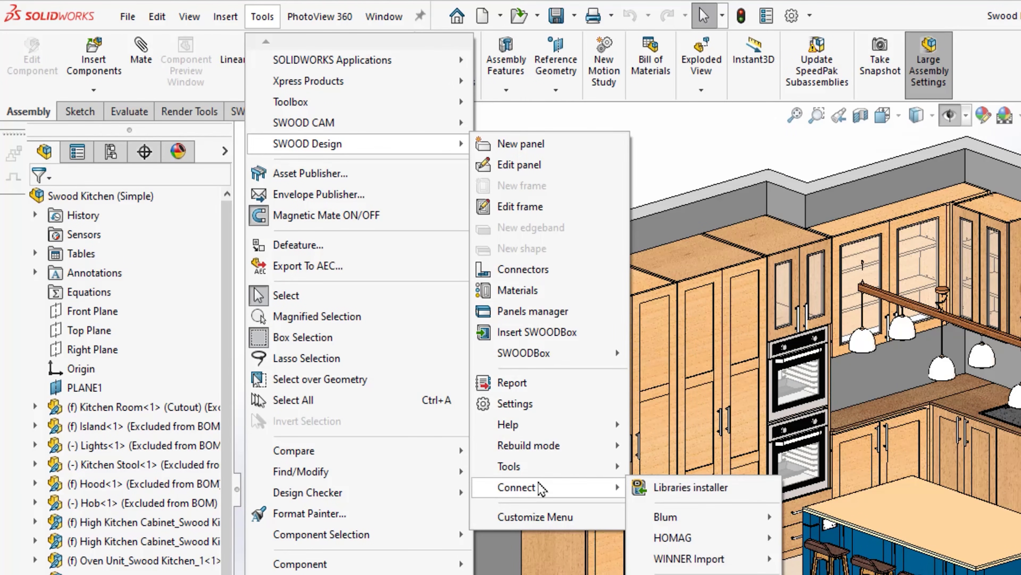
left_click(739, 491)
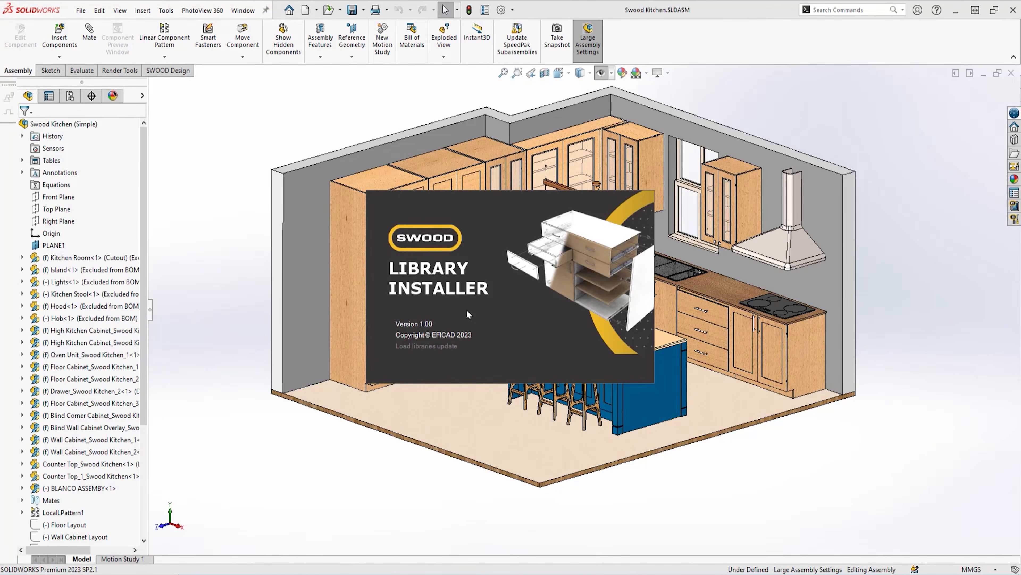
Check the supplier, hardware type and version filters, install the Hettich ArciTech drawer ATAS 186 094 T 650 0400 w SS 1, and finish the installer.
left_click(308, 153)
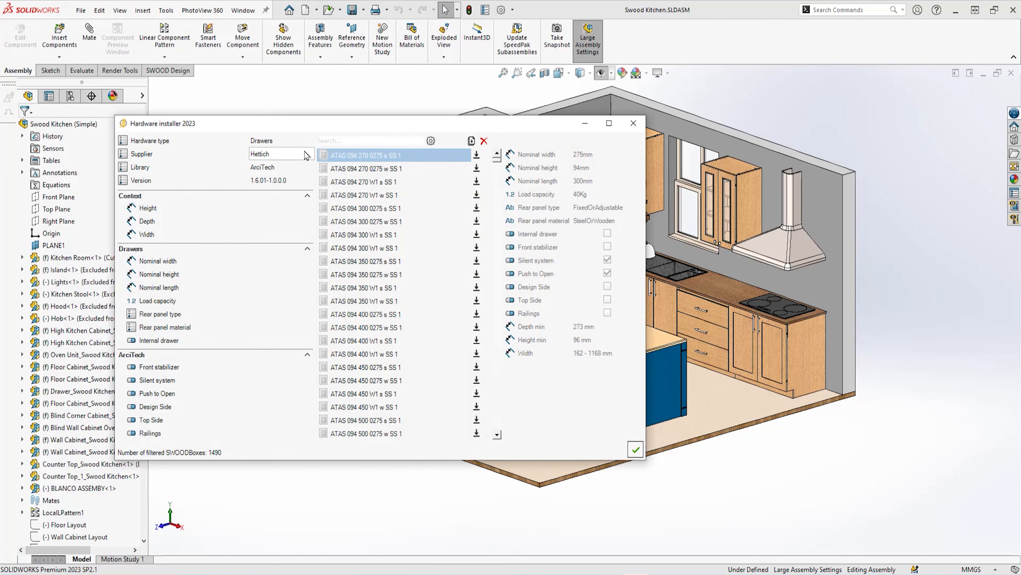
left_click(305, 162)
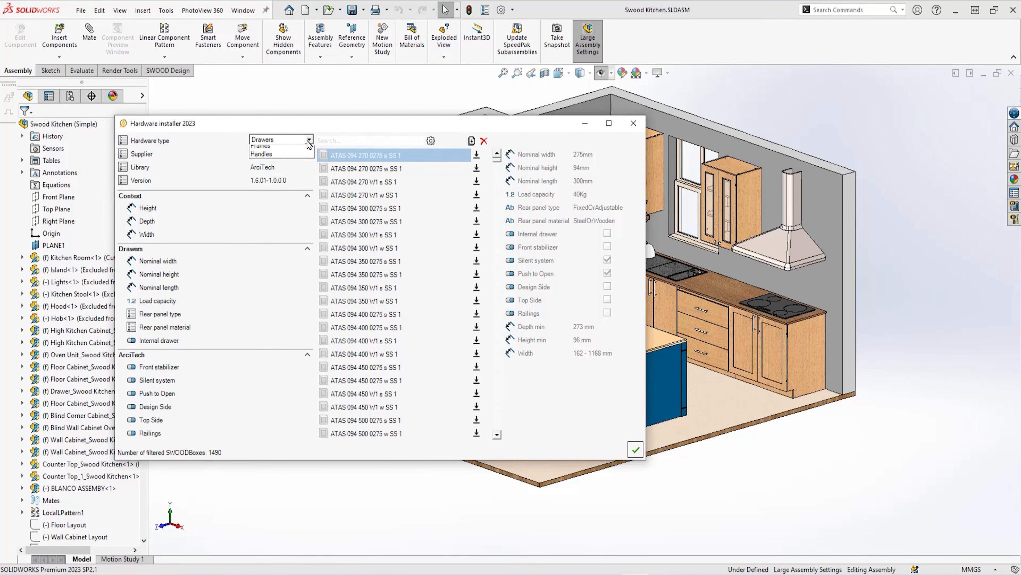
left_click(304, 177)
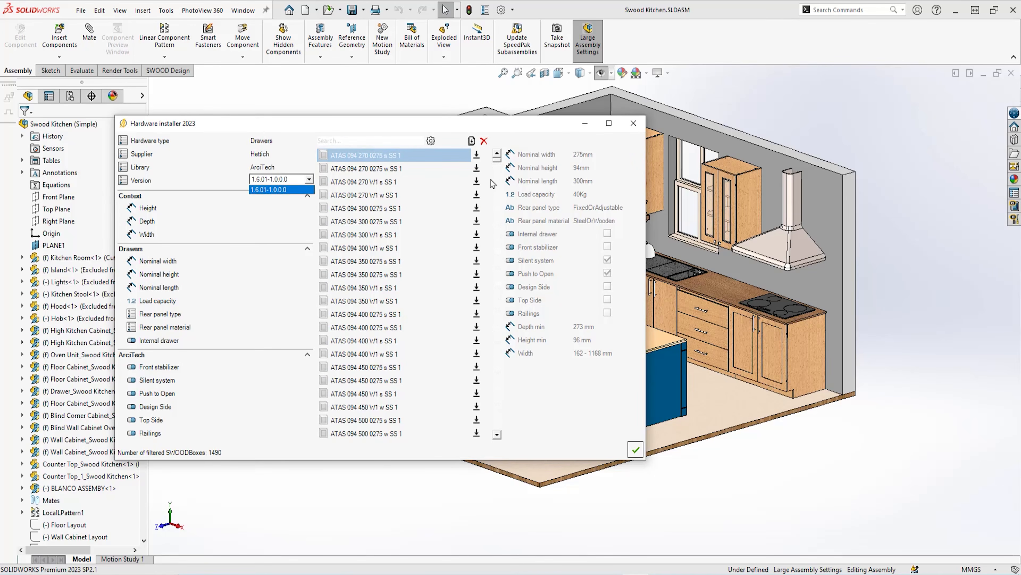
left_click_drag(499, 165, 479, 221)
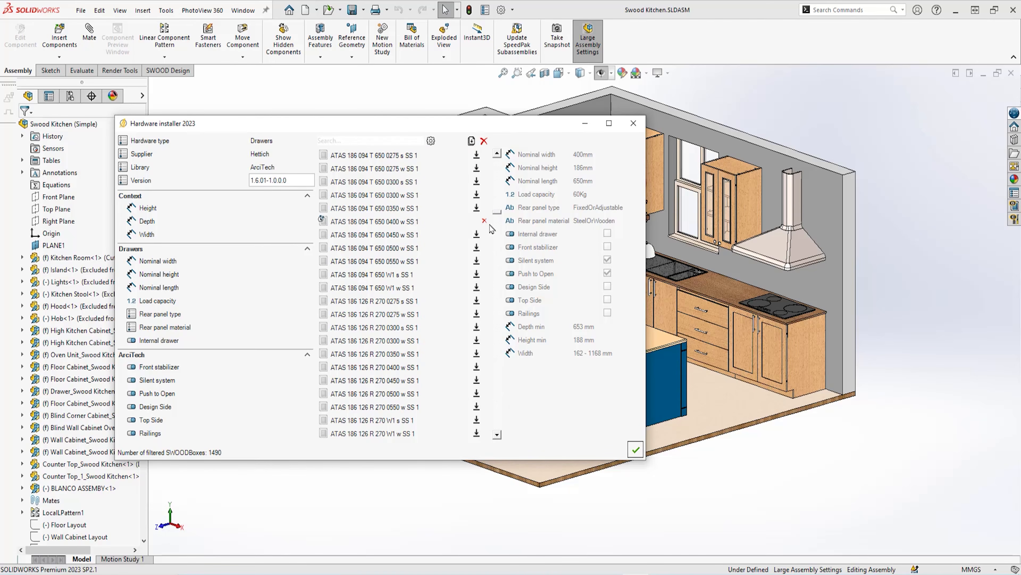
left_click(635, 450)
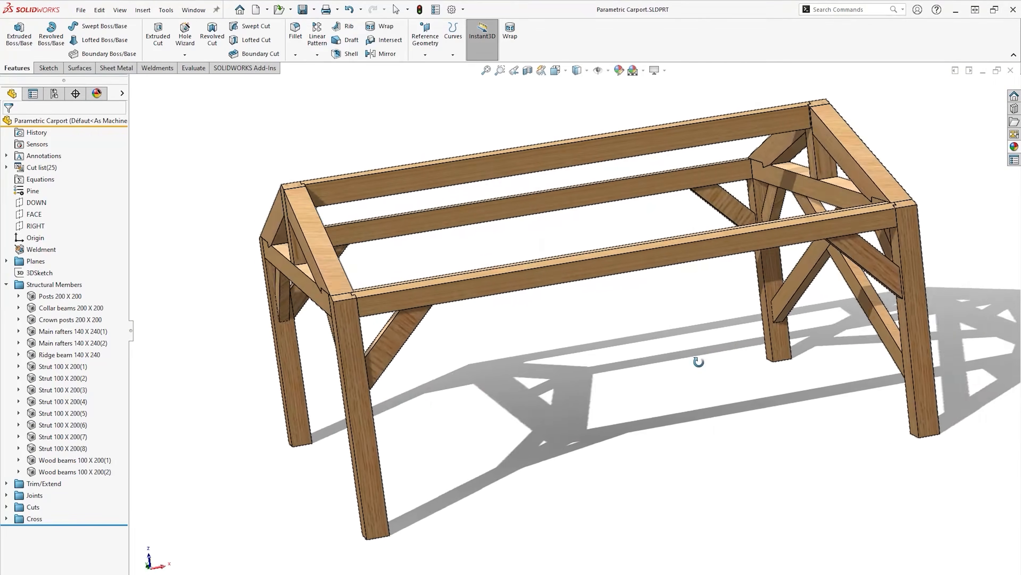
middle_click_drag(698, 362, 634, 368)
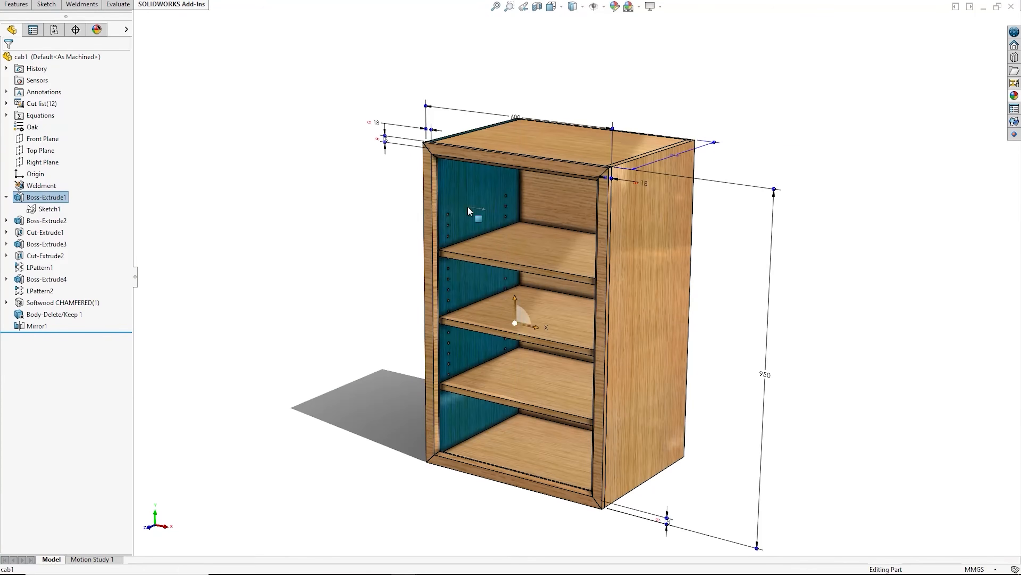
Set the cabinet's overall width to 500 mm and its overall height to 1200 mm.
double_click(515, 117)
type("500")
key("Return")
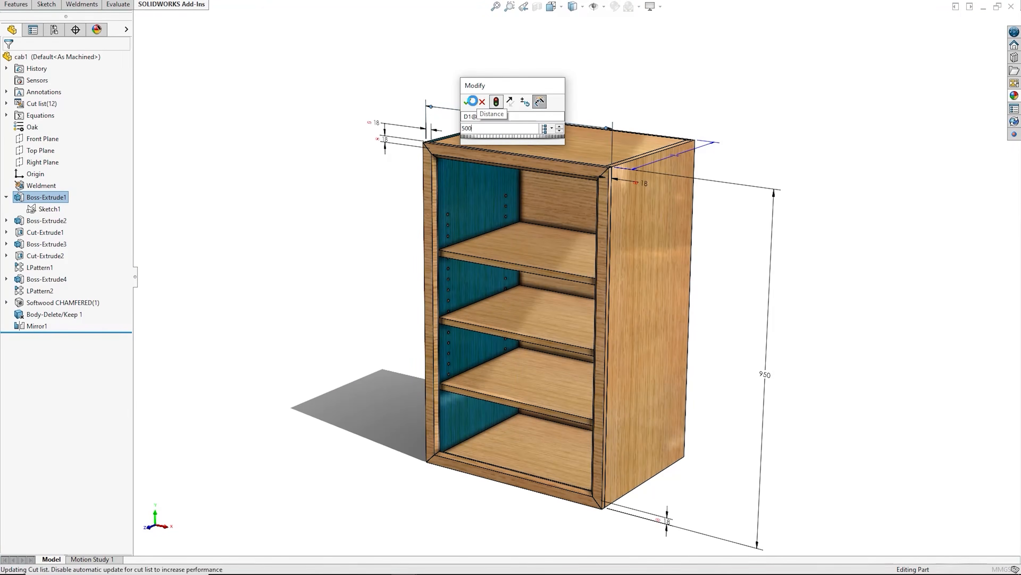
double_click(749, 372)
type("1200")
key("Return")
left_click(300, 305)
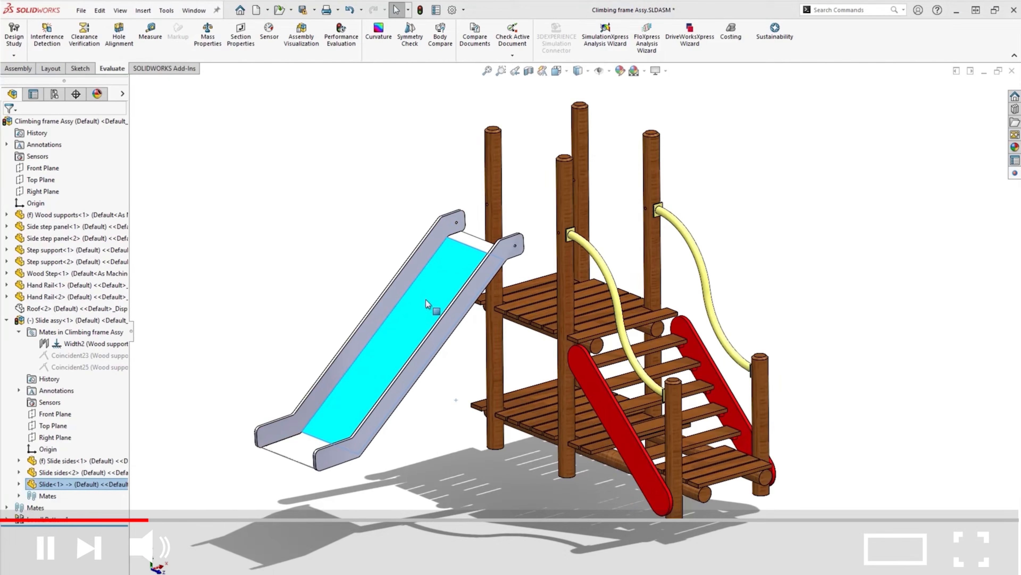
Reposition the slide in the climbing frame assembly and inspect the individual results of its interference detection.
mouse_move(434, 306)
left_mouse_down()
mouse_move(369, 238)
mouse_move(411, 230)
mouse_move(433, 325)
left_mouse_up()
left_click(328, 229)
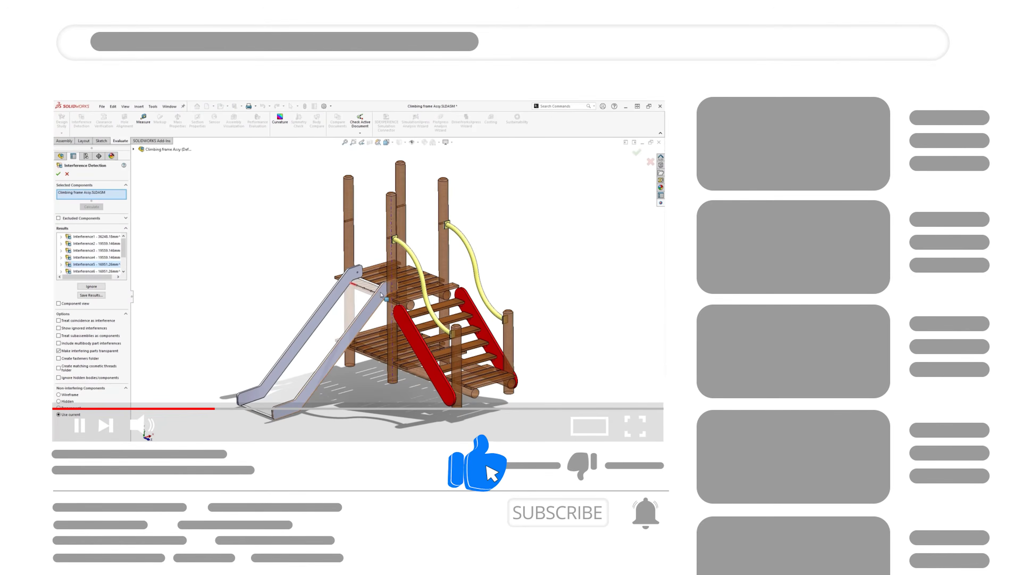
left_click(88, 265)
left_click(86, 271)
left_click(83, 244)
left_click(82, 237)
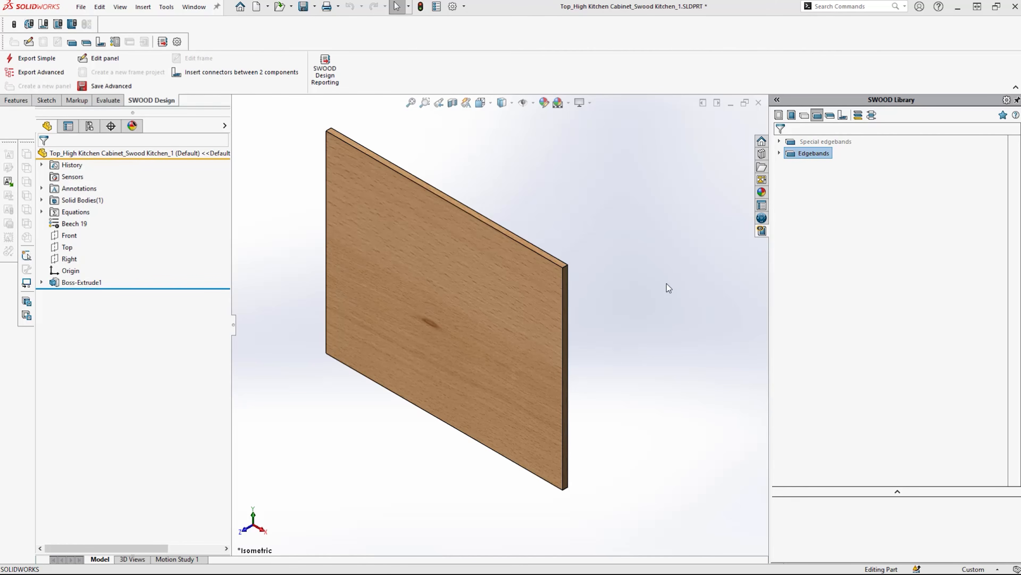
Open the Beech 2mm edgeband from the Timber library folder for editing, and open its Reference/Width table.
left_click(779, 153)
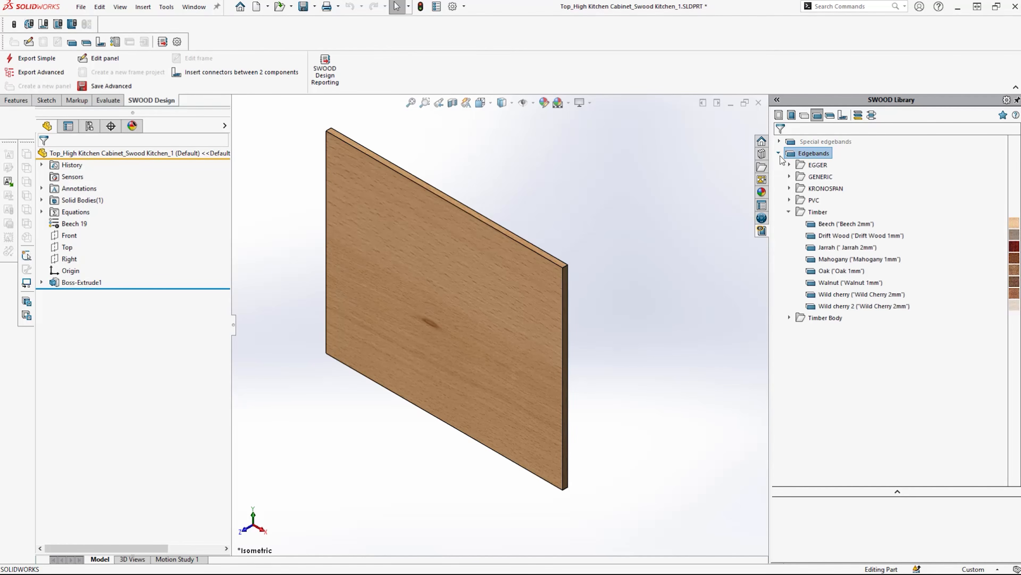
right_click(826, 225)
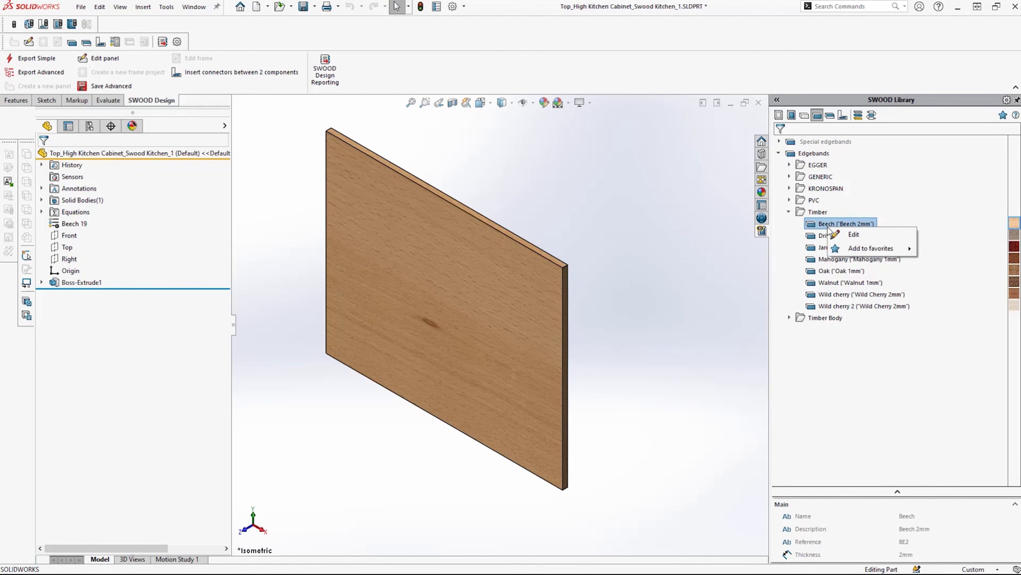
left_click(881, 235)
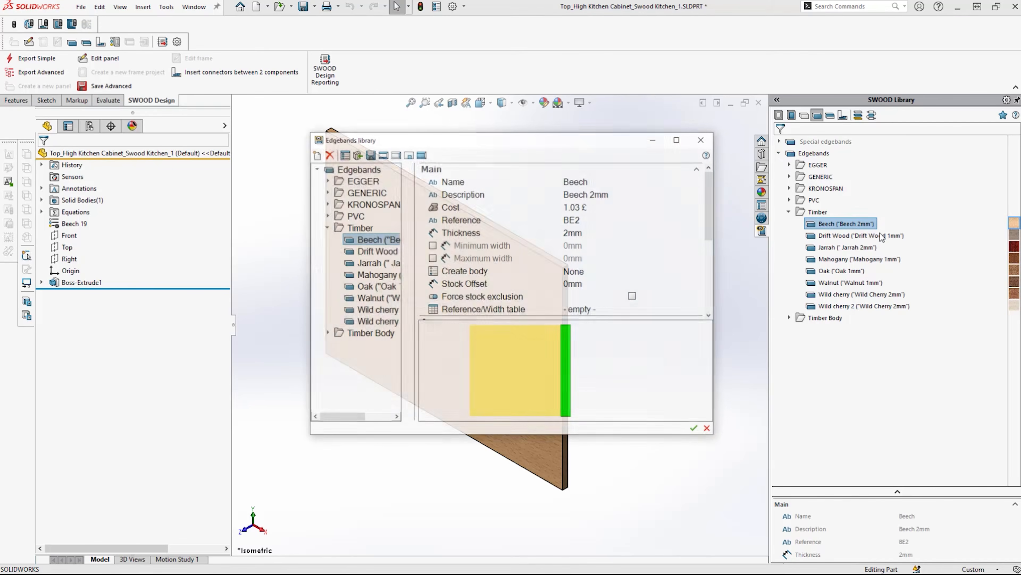
left_click(657, 310)
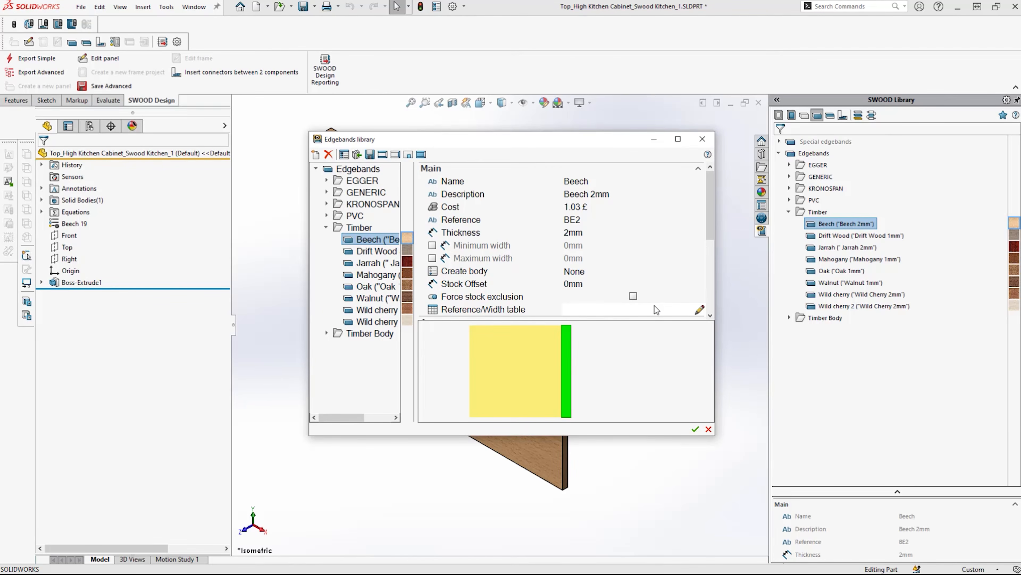
left_click(700, 310)
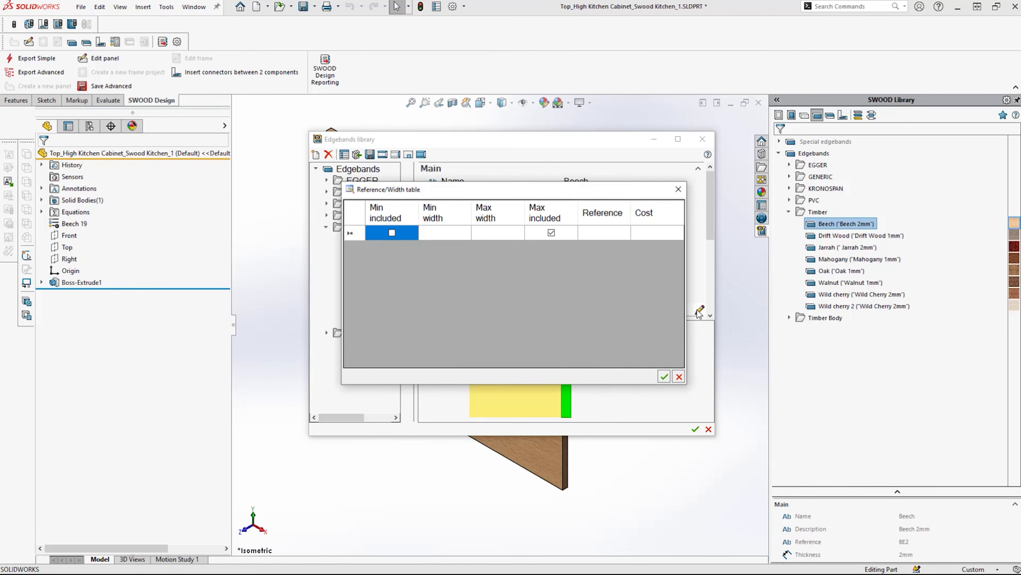
Add a first row to the Reference/Width table with min width 4, max width 8, reference E-4-8 and cost 0.6.
left_click(450, 232)
type("4")
left_click(481, 234)
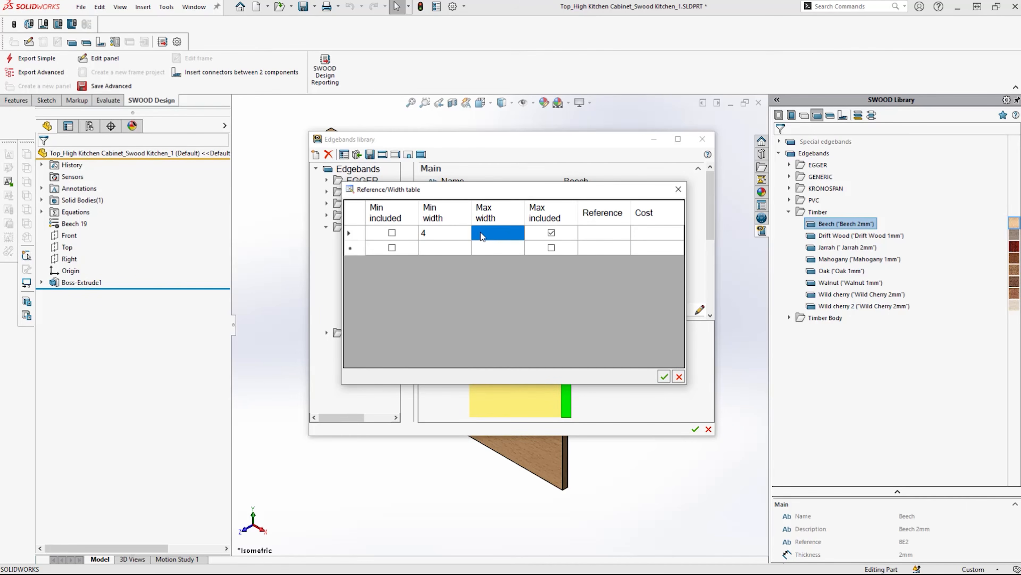
type("8")
left_click(596, 232)
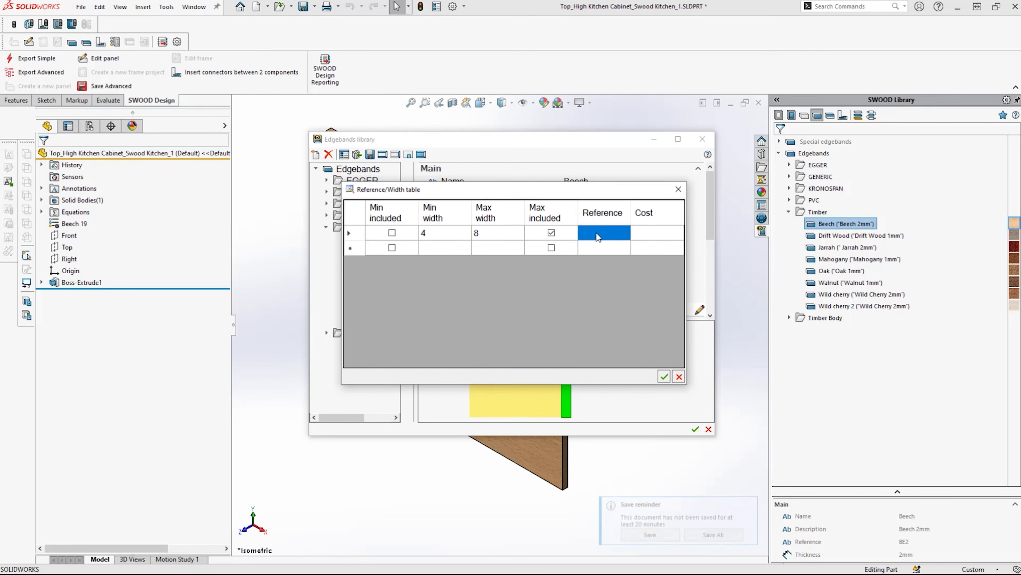
type("E-")
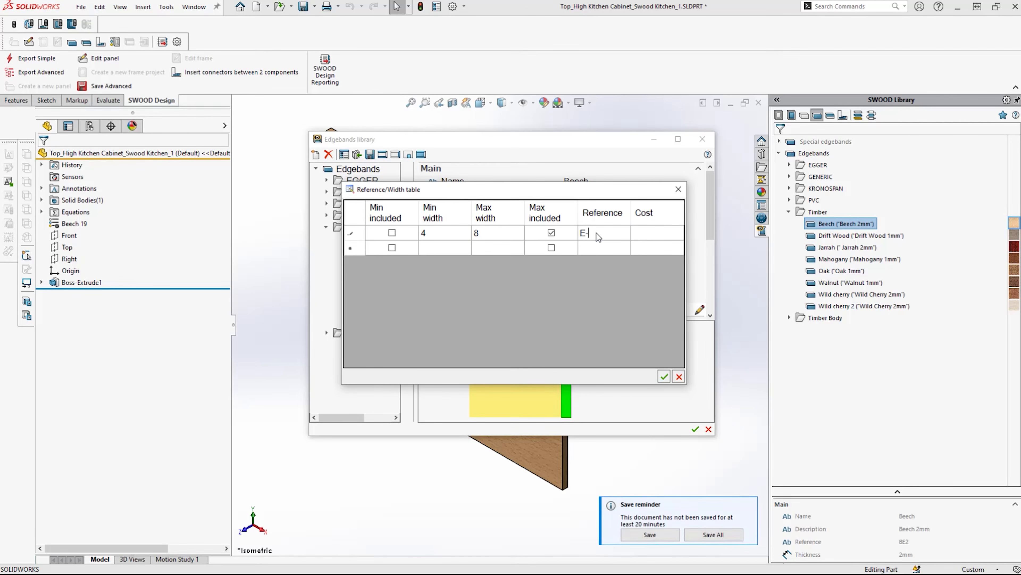
left_click(659, 237)
type("0.6")
Add a second row to the Reference/Width table with min width 8, max width 16, reference E-8-16 and cost 1.2.
left_click(456, 250)
type("8")
key("Tab")
type("16")
left_click(603, 249)
type("E-8-16")
left_click(644, 248)
type("1.2")
Add a third table row with min width 16, max width 24, reference E-16-24 and cost 1.8, and accept the edgeband changes.
left_click(456, 263)
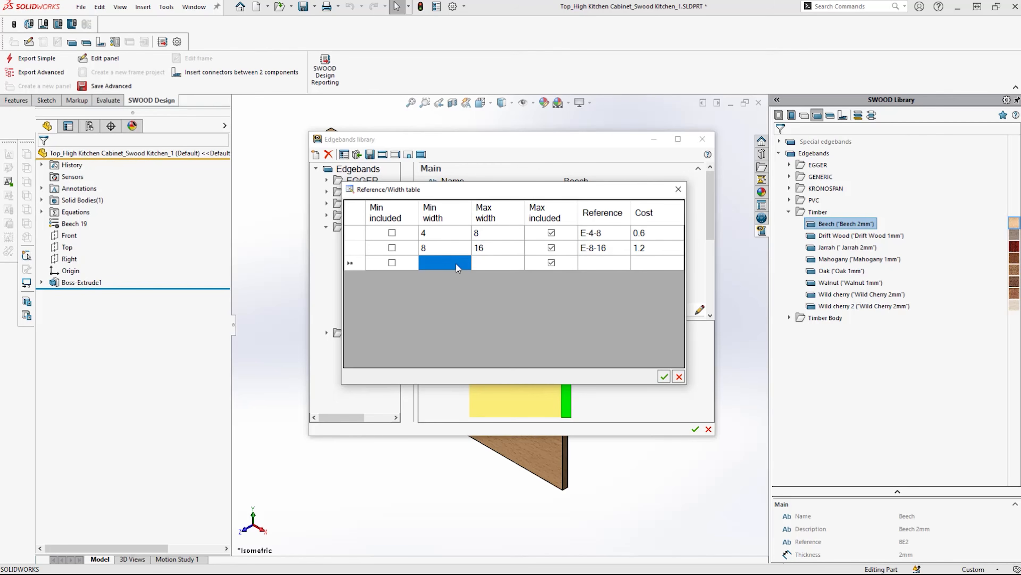
type("16")
left_click(481, 263)
type("24")
left_click(589, 263)
type("E-16-24")
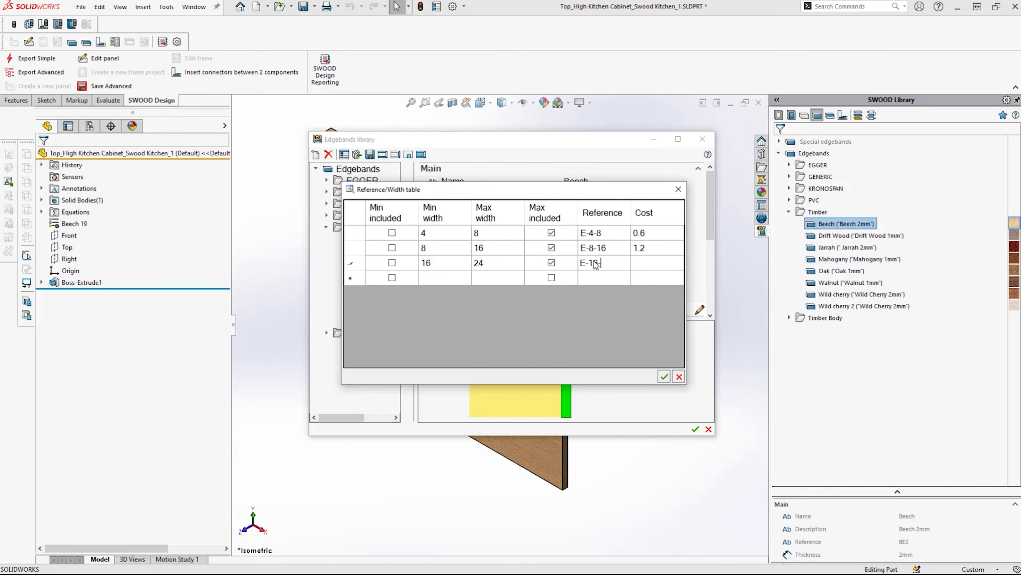
left_click(654, 263)
type("1.8")
left_click(664, 376)
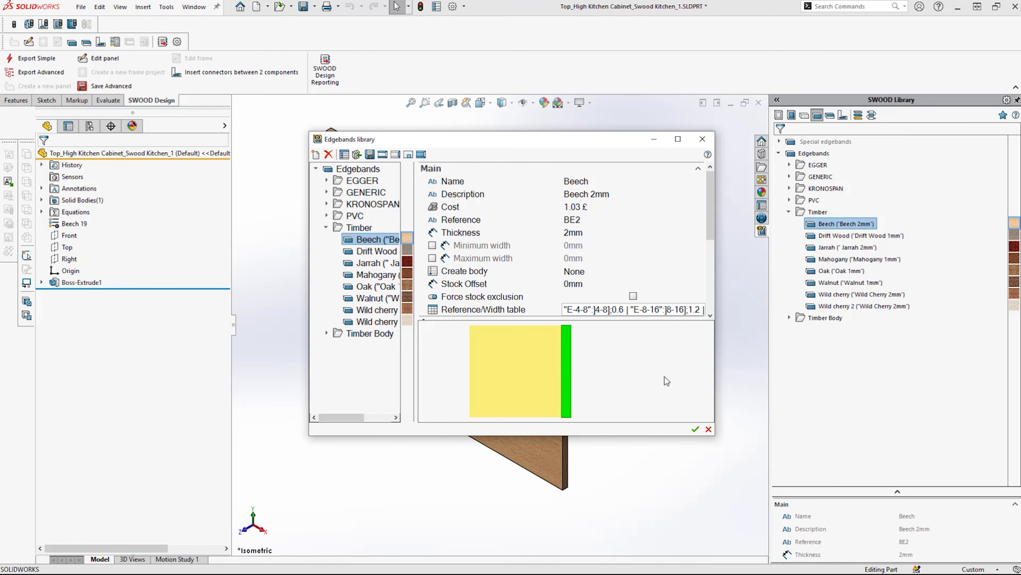
left_click(696, 428)
Apply the Beech 2mm edgeband to all four edges of the cabinet's top panel.
left_click_drag(552, 262, 552, 261)
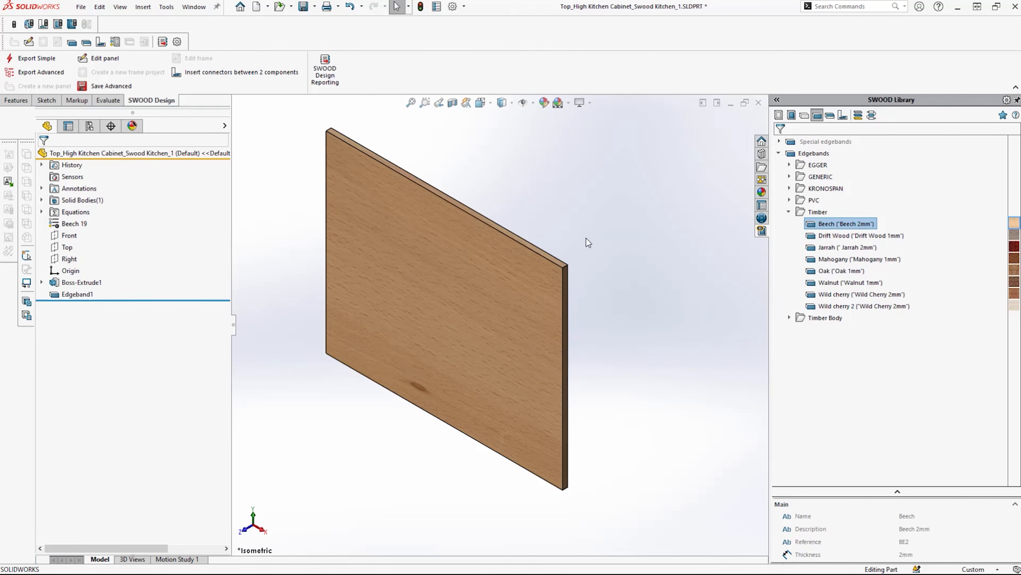
left_click_drag(828, 224, 571, 298)
middle_click_drag(427, 456, 431, 426)
left_click_drag(828, 224, 555, 284)
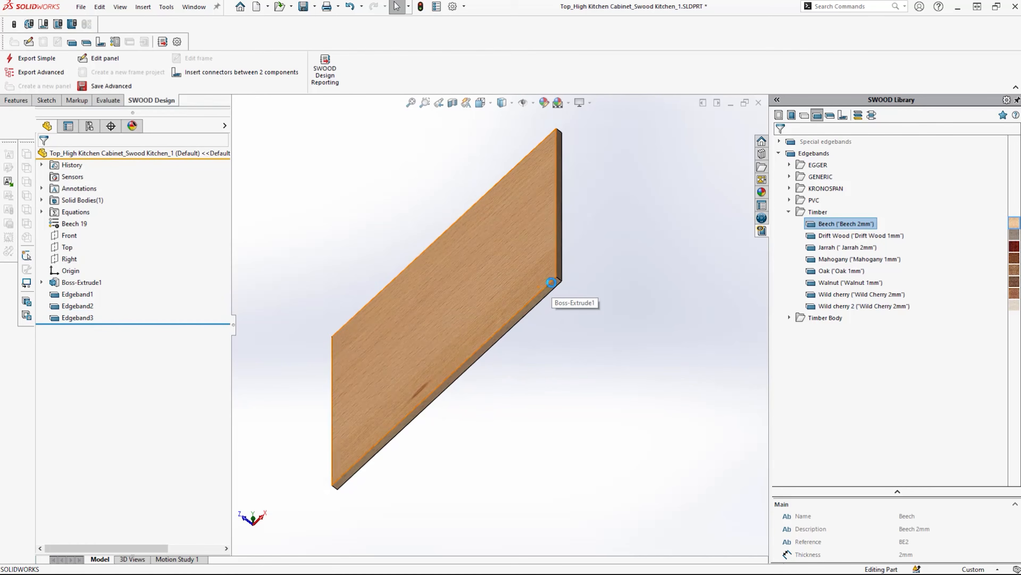
middle_click_drag(531, 342, 636, 257)
left_click_drag(821, 225, 546, 313)
middle_click_drag(537, 320, 471, 330)
Open the SWOOD Design report for the top panel and examine the properties of Edgeband1.
left_click(329, 76)
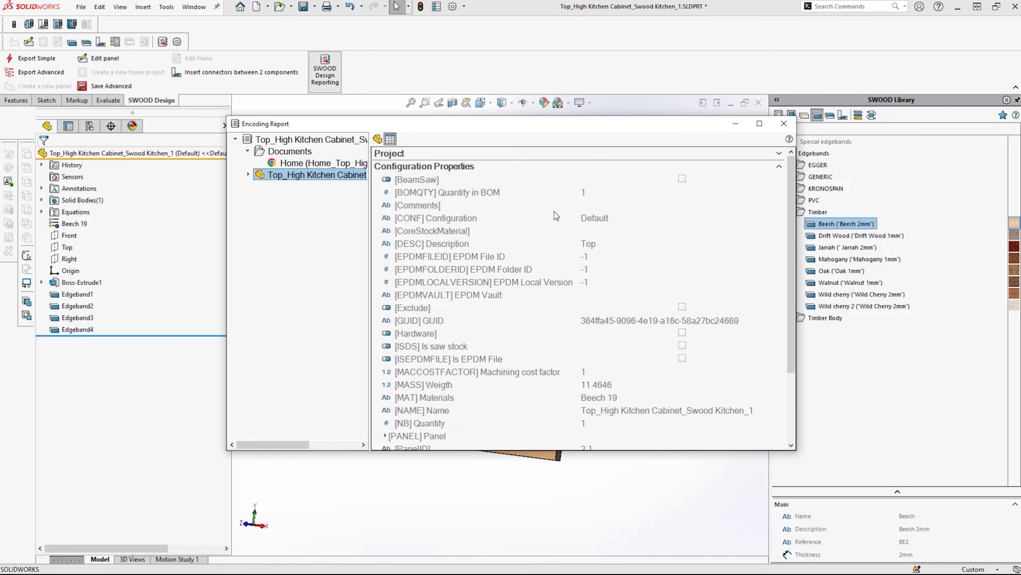
left_click(247, 175)
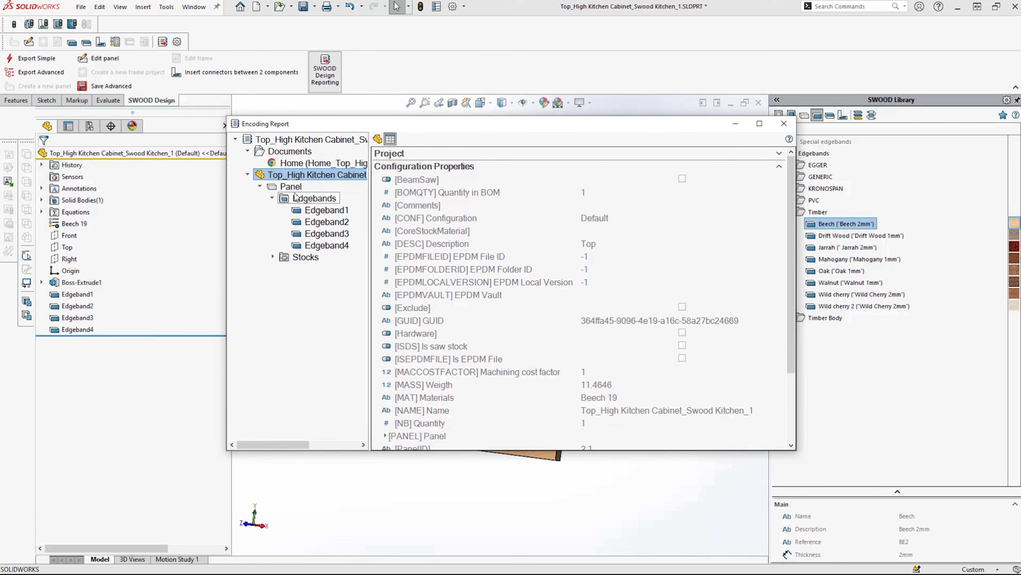
left_click(327, 210)
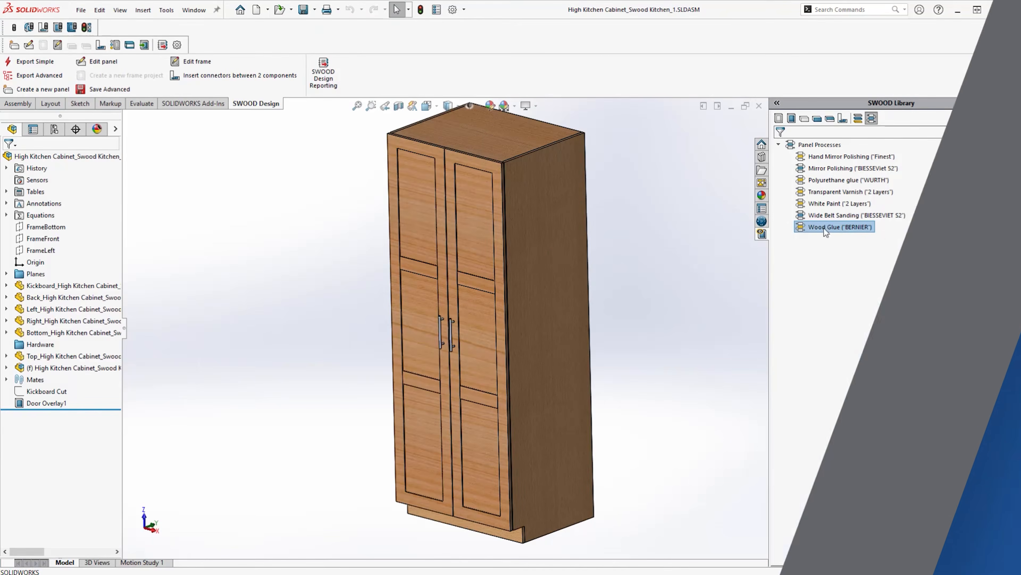
Apply the Wood Glue and Wide Belt Sanding panel processes to the high kitchen cabinet, and expand both processes in the project materials.
left_click_drag(708, 252, 626, 287)
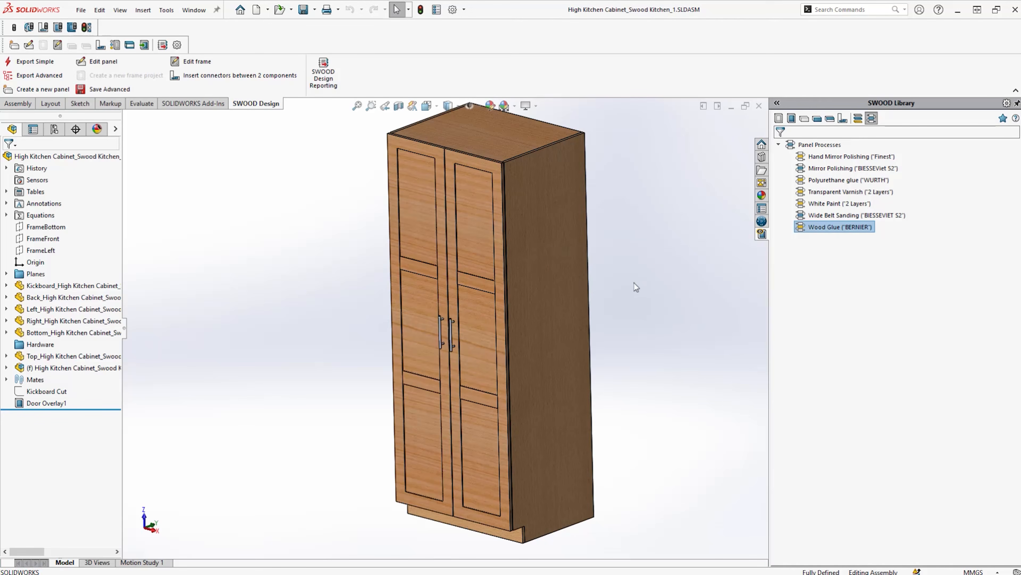
left_click(845, 216)
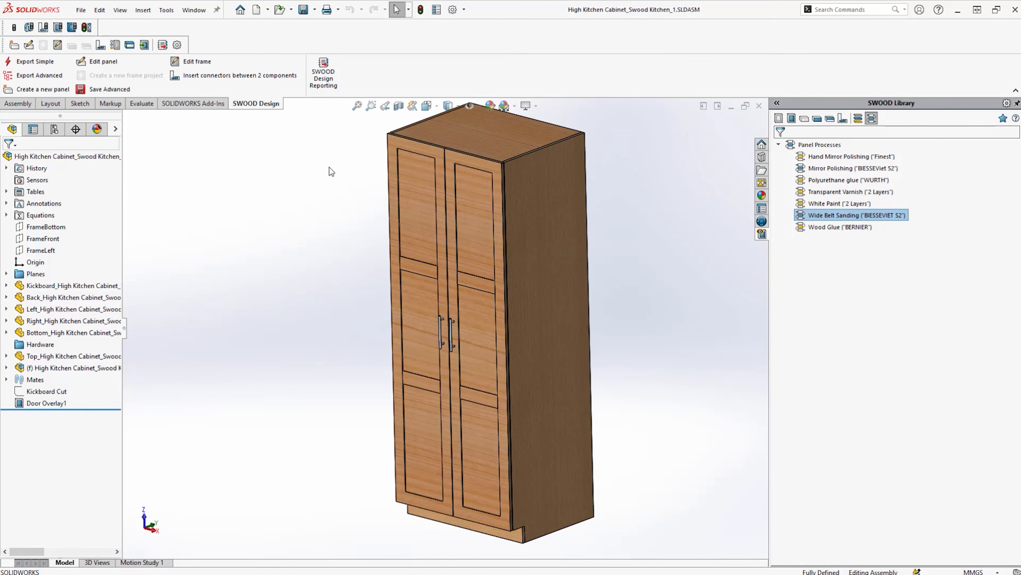
left_click(101, 61)
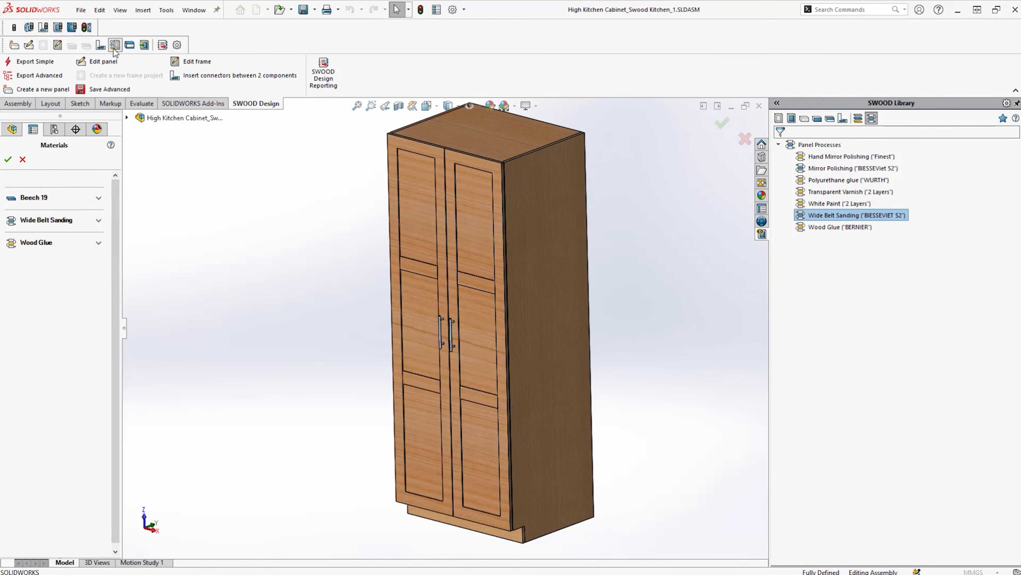
left_click(98, 244)
left_click(99, 220)
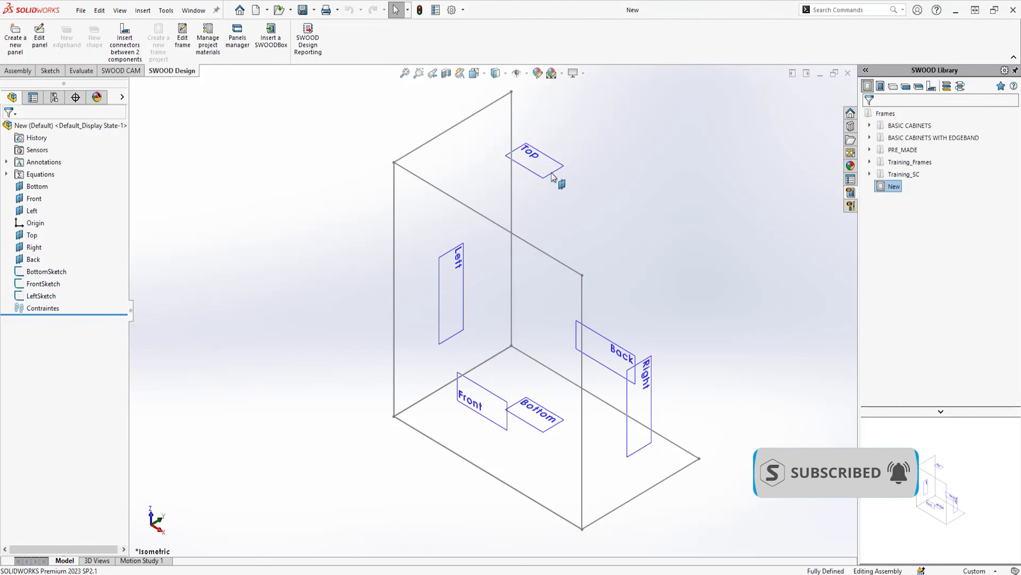
Create a reference plane offset 20 mm from the frame's Top plane, and further offset planes from its side planes.
left_click(551, 172)
left_click_drag(558, 169, 558, 180, "ctrl")
type("20.00mm")
key("Return")
left_click_drag(645, 358, 475, 322, "ctrl")
key("Return")
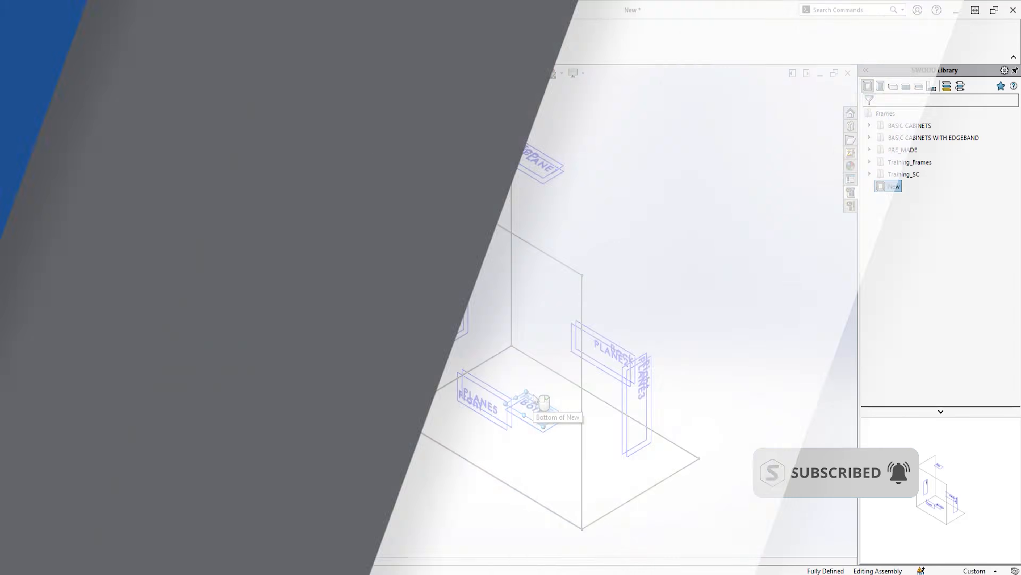